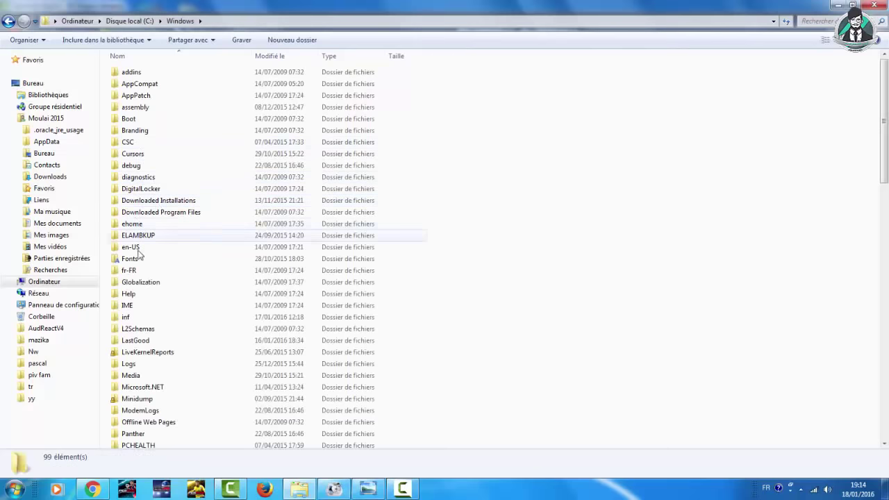
- Check the paste option for the Fonts folder in C:\Windows, and return to the 3D Project folder
right_click(131, 261)
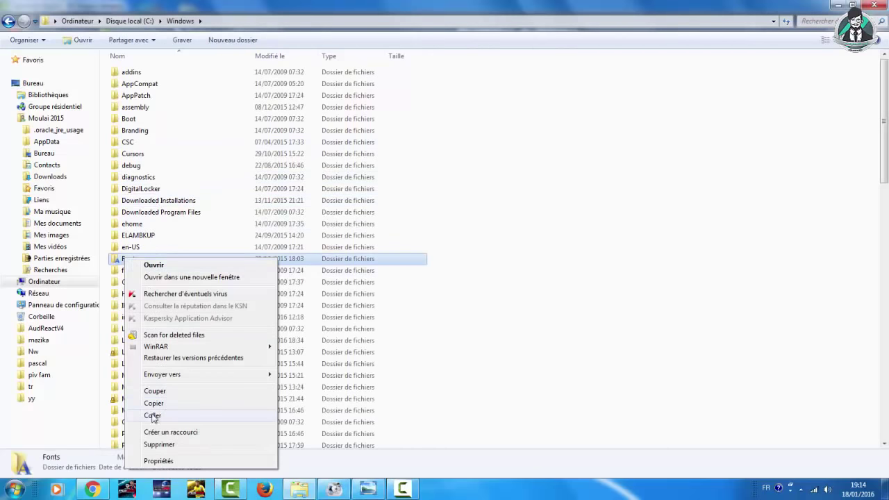
click(9, 21)
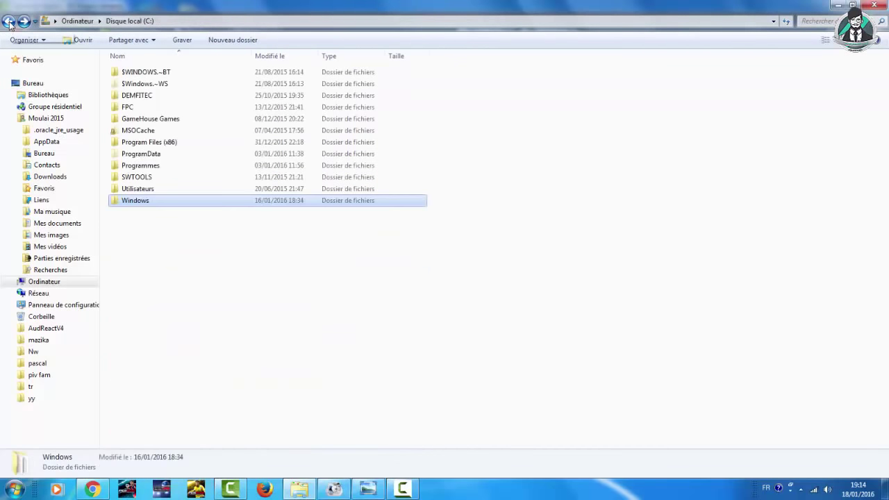
click(8, 21)
click(8, 21)
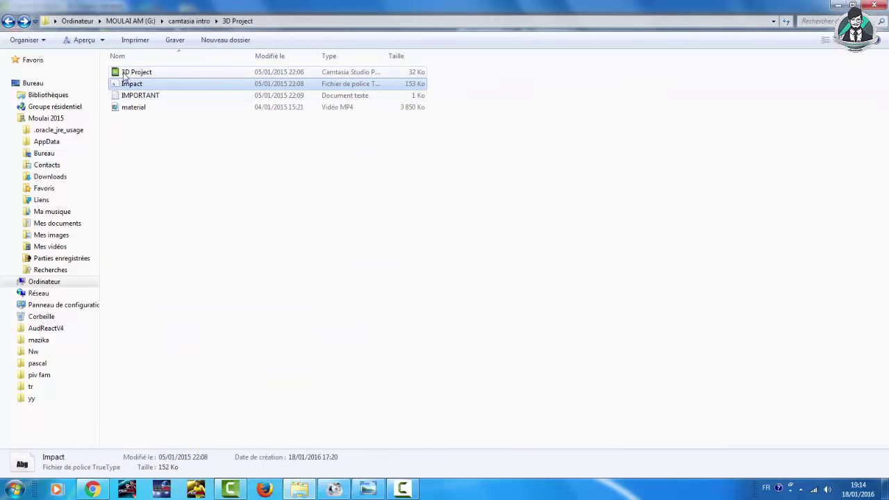
- Switch to Camtasia Studio and play the intro through to the title text, stopping the playback there
click(243, 493)
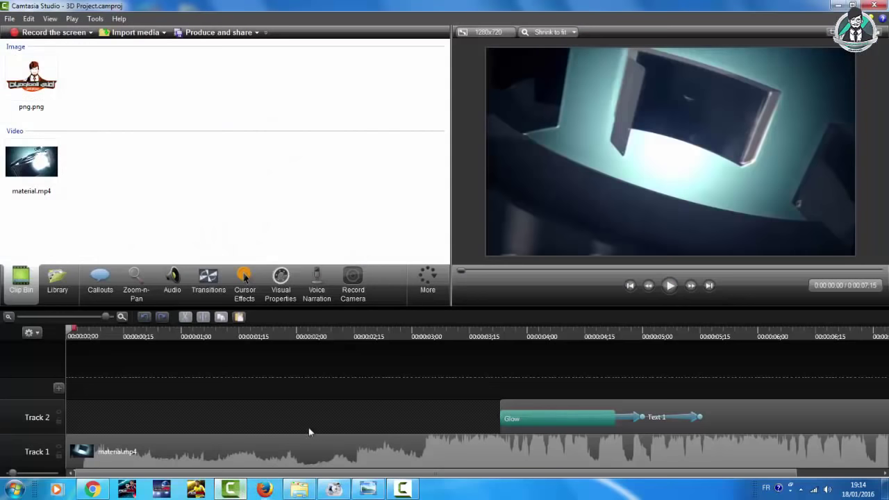
drag(219, 338, 104, 336)
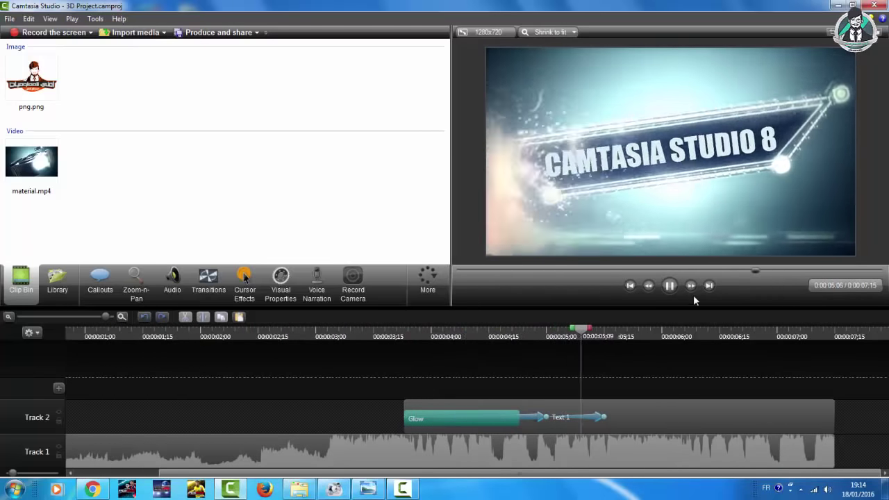
key(space)
- Replace the text of the title callout on Track 2 with "amni tech 8" and preview it
click(677, 414)
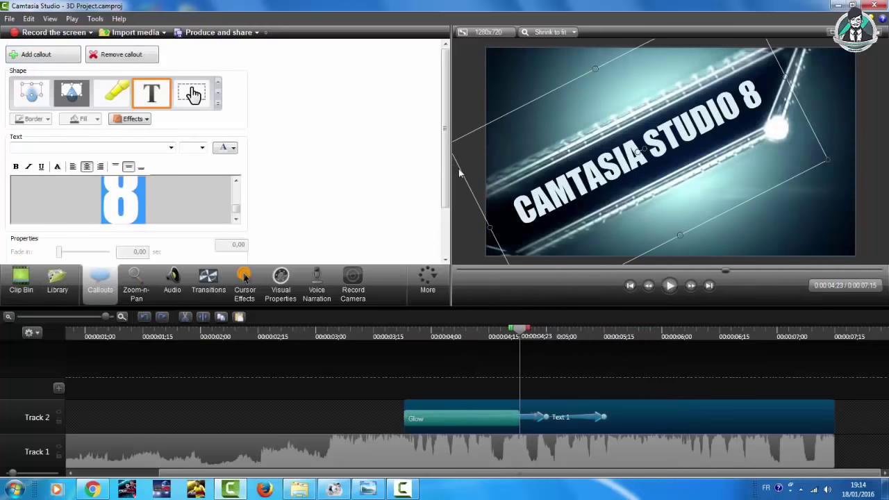
mouse_move(235, 213)
mouse_down()
mouse_move(235, 187)
mouse_move(237, 221)
mouse_up()
click(156, 209)
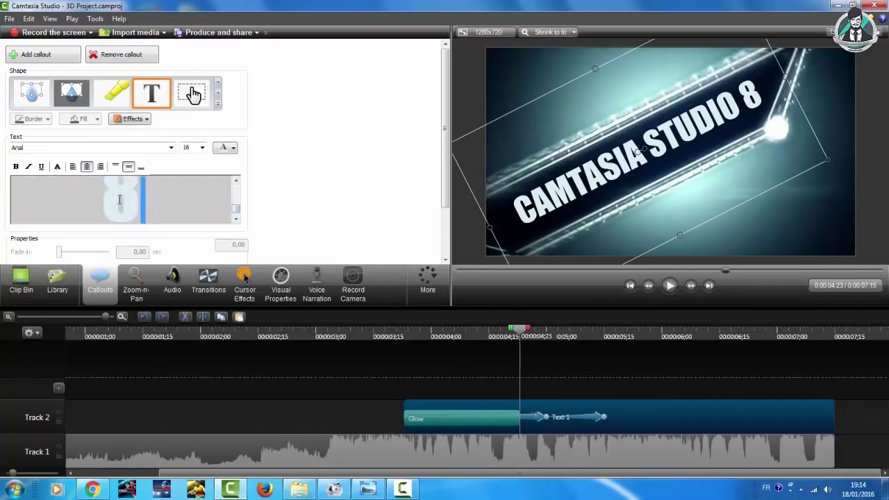
key(ctrl+a)
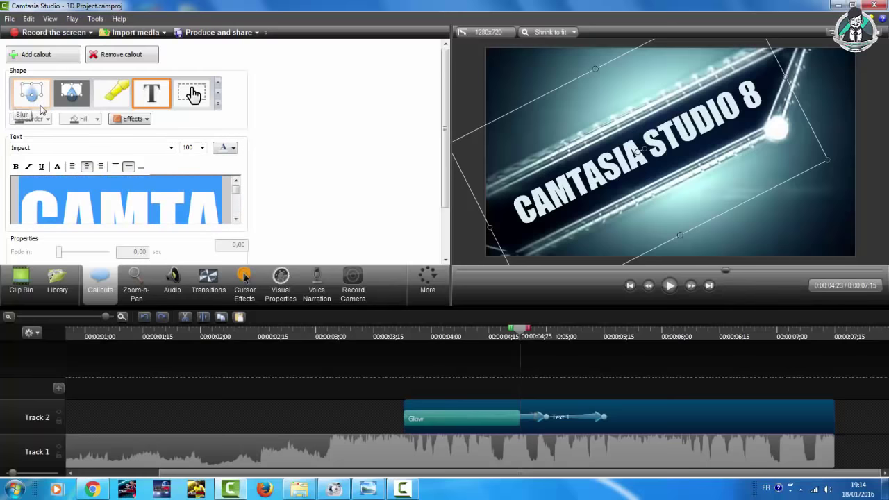
text(amni tec)
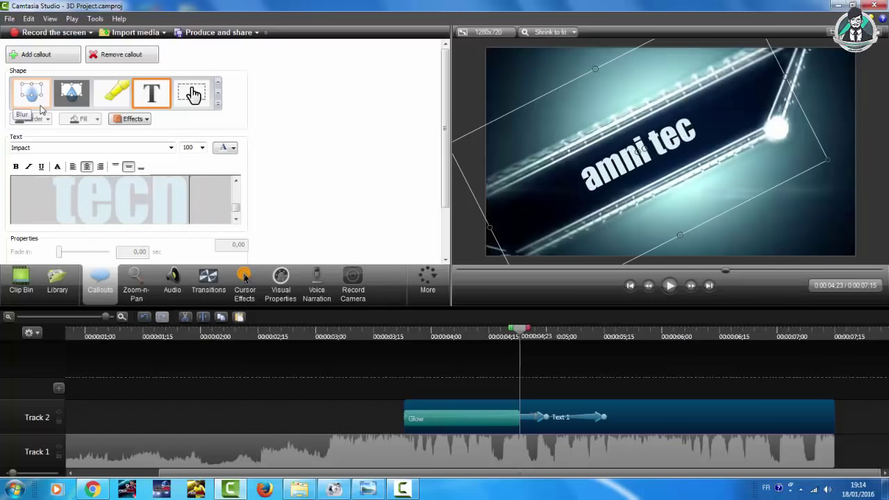
text(h 8)
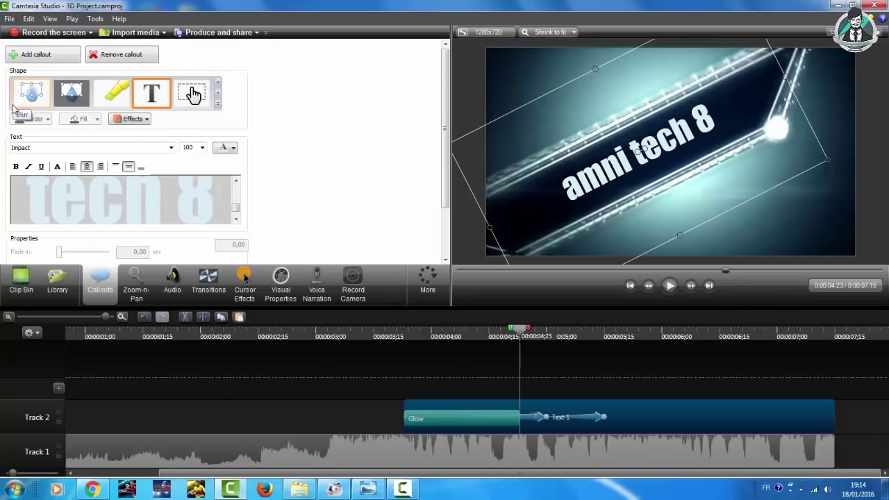
click(671, 287)
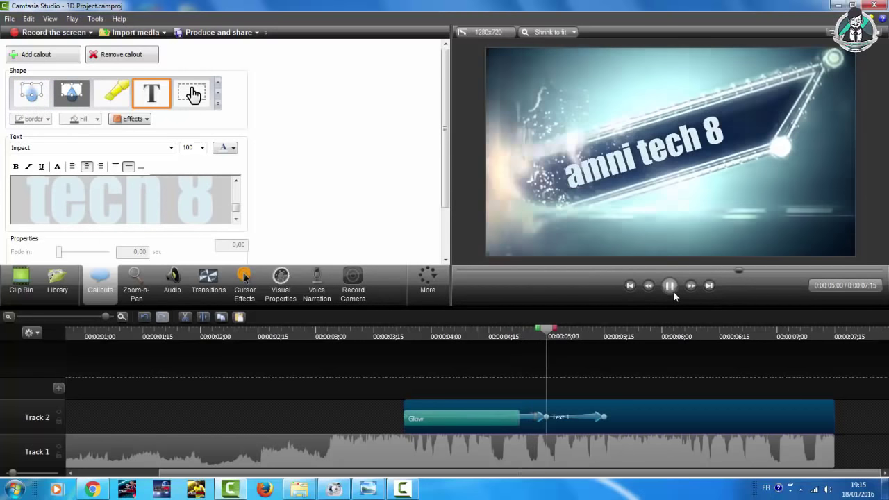
- Replace the title callout's text with the Arabic title "امني للمعلوميات"
drag(209, 196, 115, 137)
key(Delete)
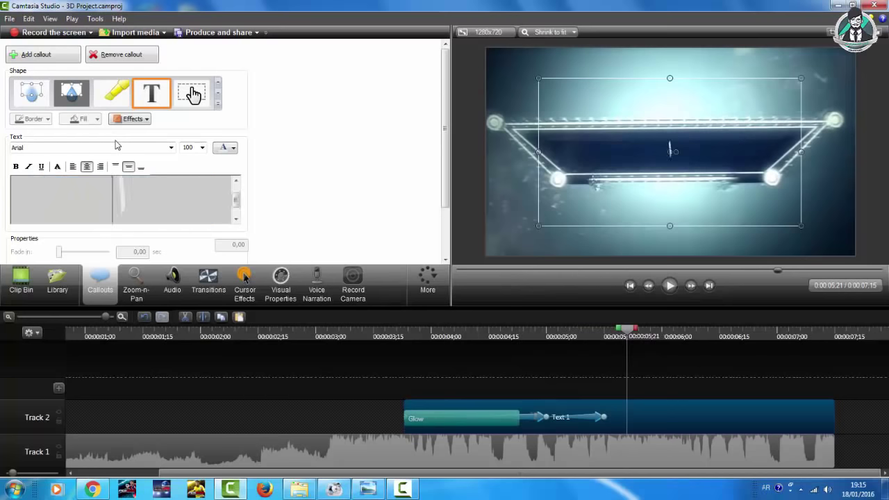
text(امني للمعلوة)
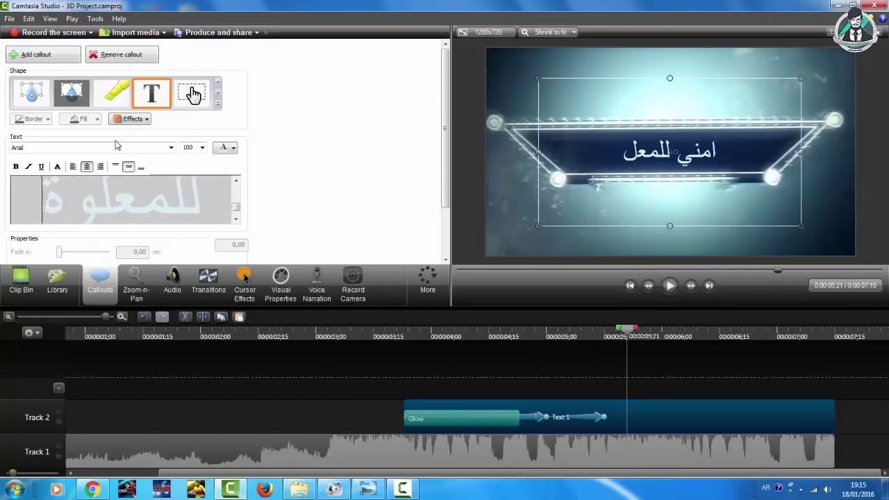
key(BackSpace)
text(ميات)
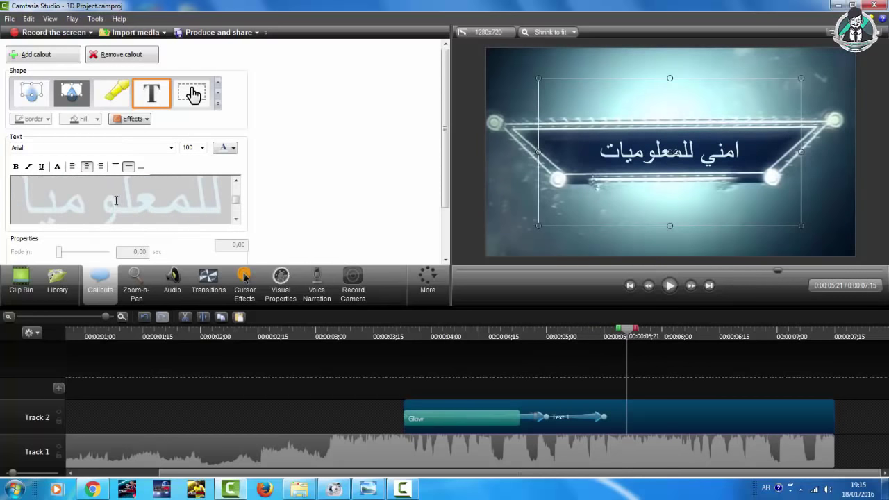
key(alt+shift)
- Set the font of the whole Arabic title to al-QalyaH
key(ctrl+a)
click(171, 148)
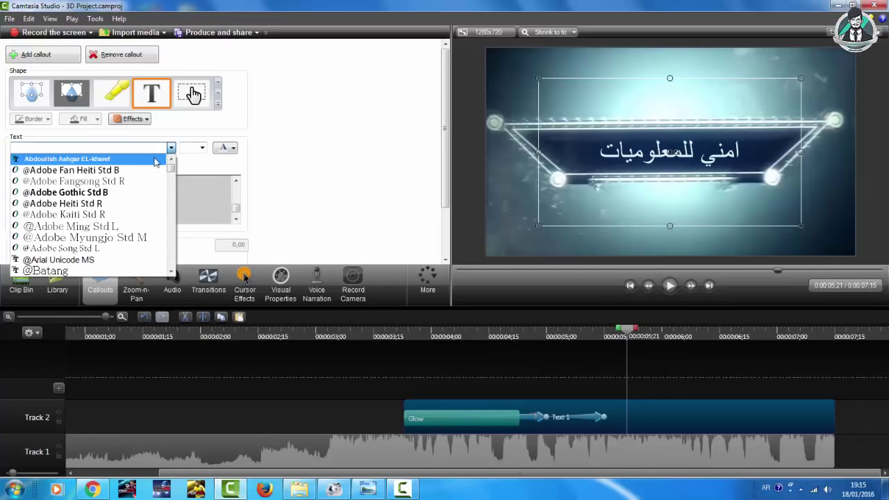
click(154, 158)
click(170, 147)
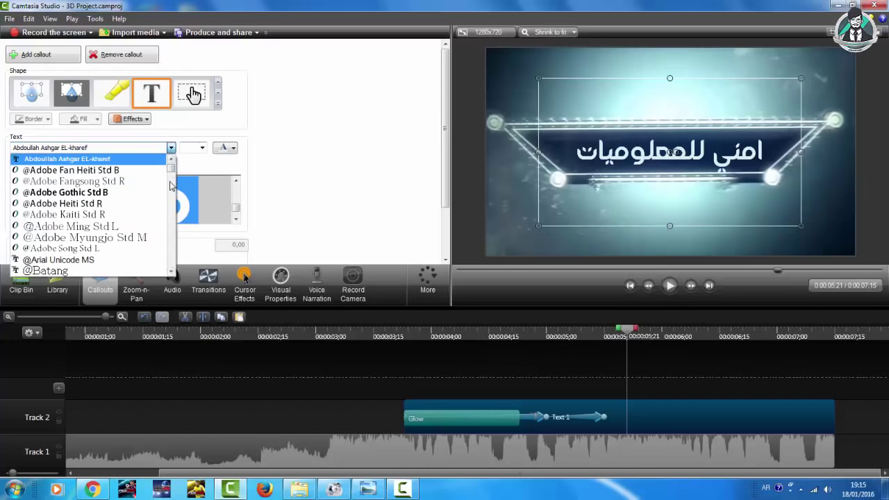
scroll(172, 180, down, 10)
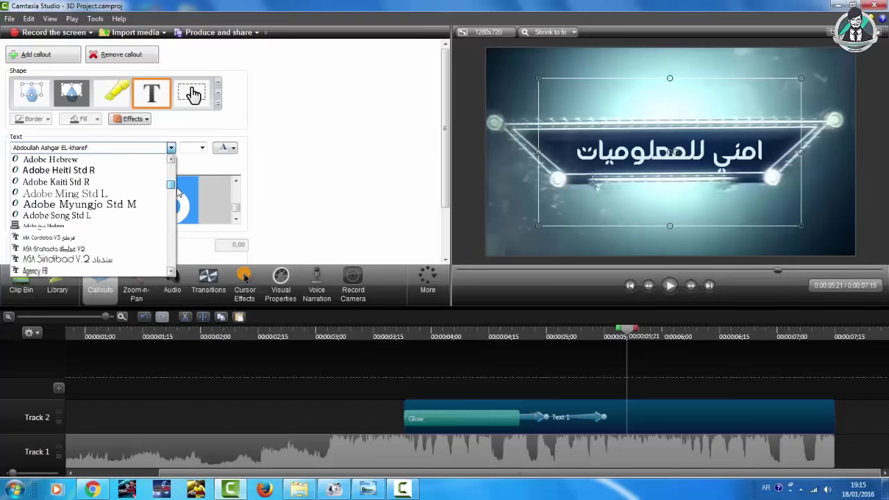
scroll(174, 195, down, 3)
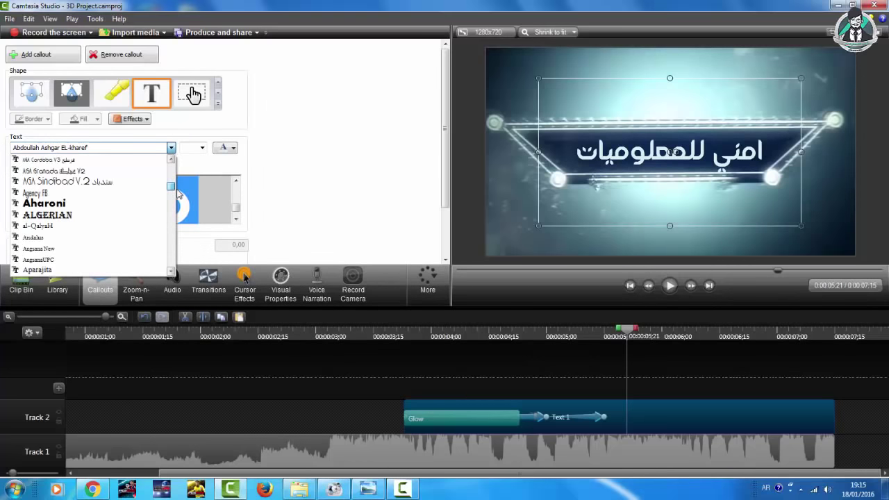
click(83, 227)
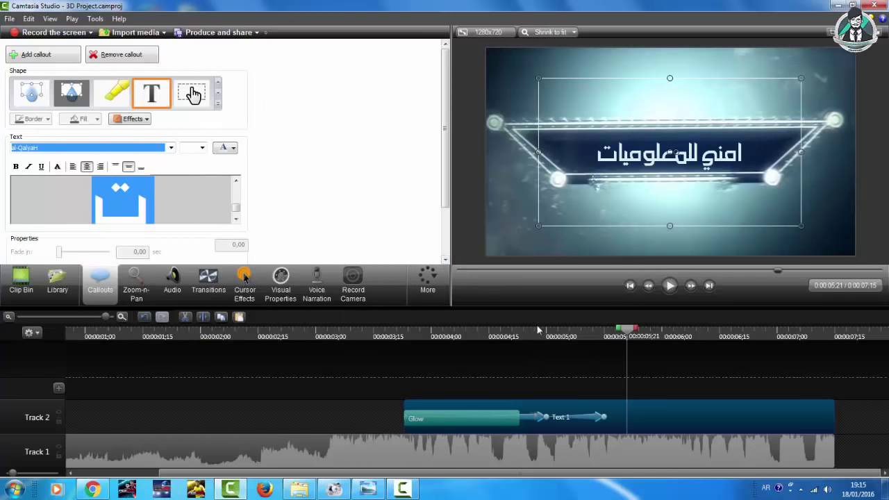
- Split the title callout on Track 2 at 0:00:05;19 and its remaining part at 0:00:06;03
drag(538, 330, 621, 355)
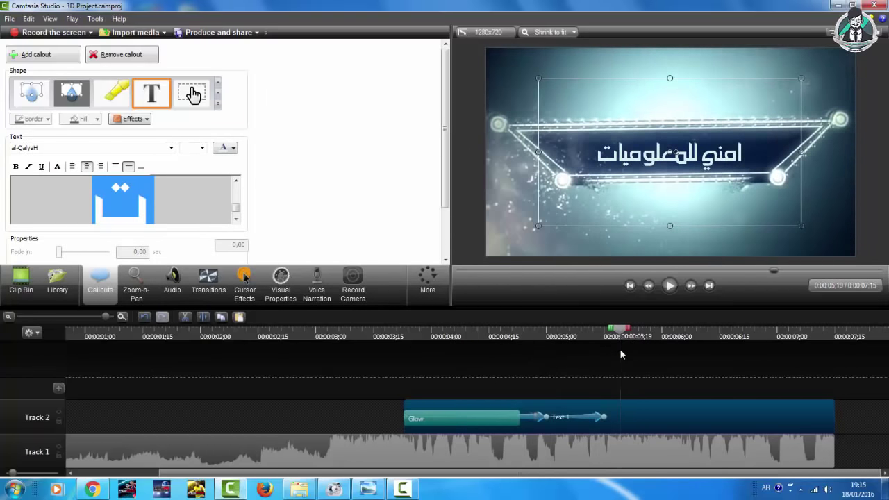
click(202, 317)
drag(620, 330, 673, 332)
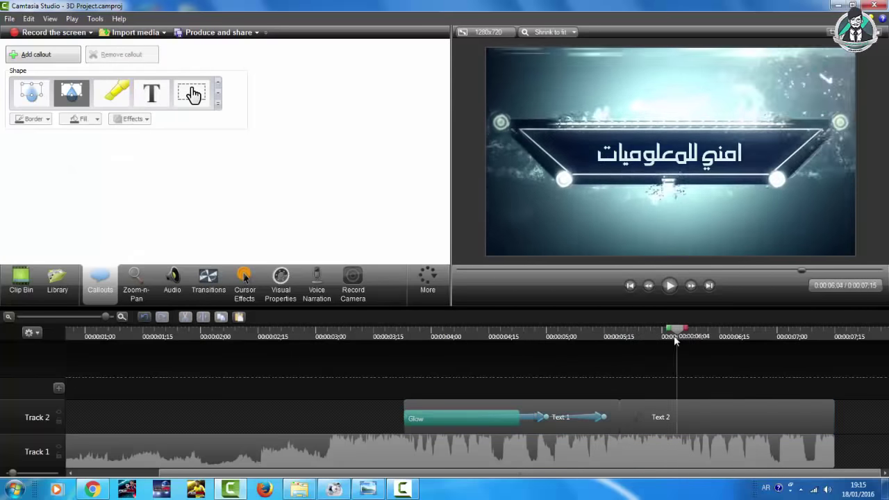
click(697, 418)
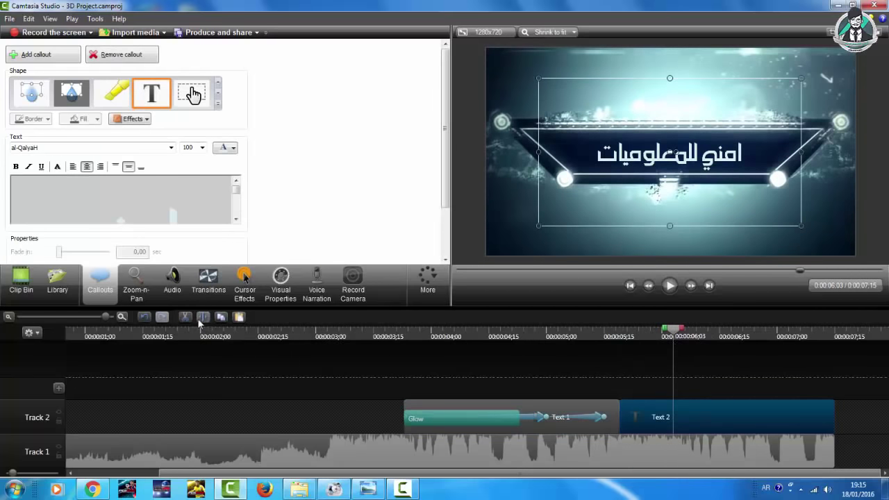
click(201, 318)
- Split the last title segment on Track 2 at 0:00:06;19
drag(673, 334, 719, 332)
click(729, 416)
click(200, 331)
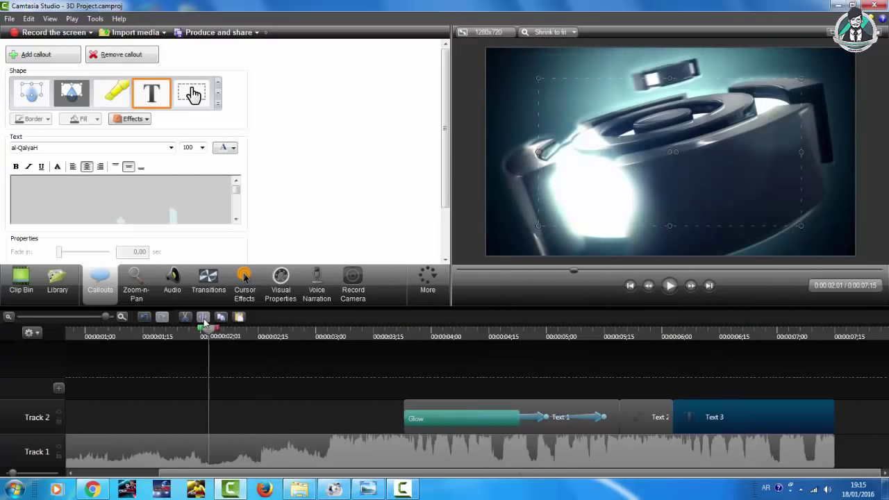
click(737, 333)
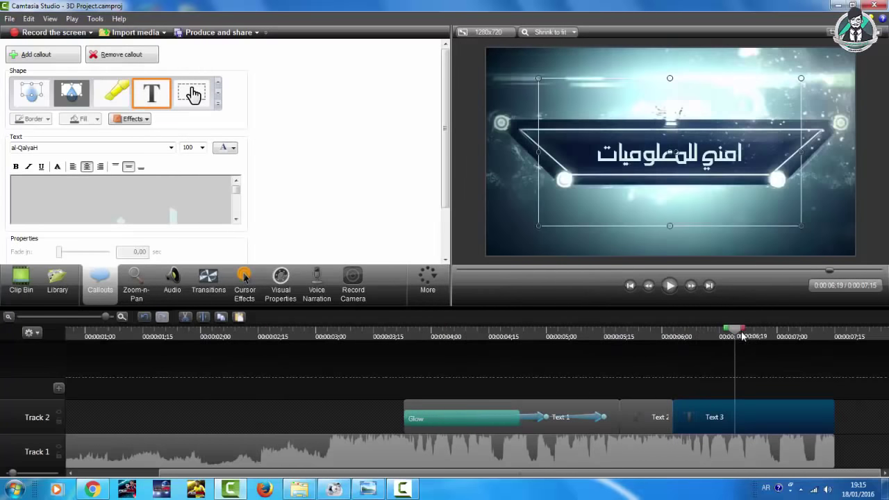
click(202, 319)
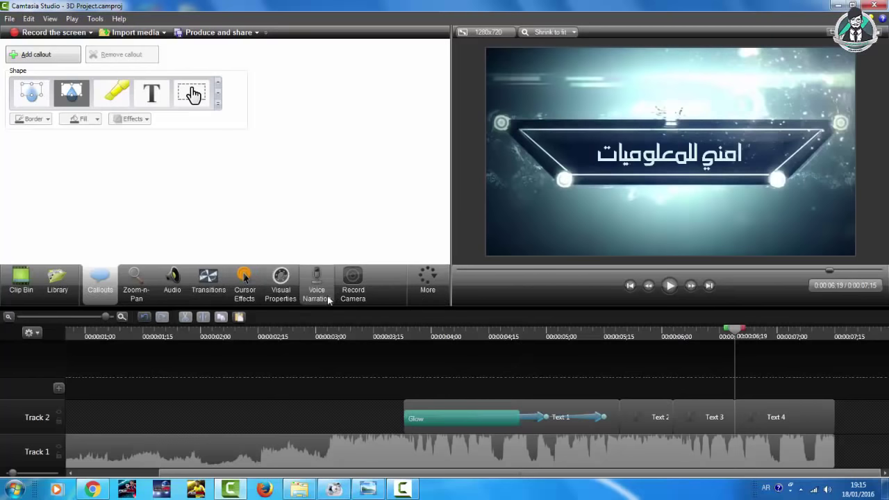
- Add an animation to Text 2 at 0:00:05;24, move its title to about X 44, Y 8, and extend the animation almost to the clip's end
click(285, 292)
click(639, 417)
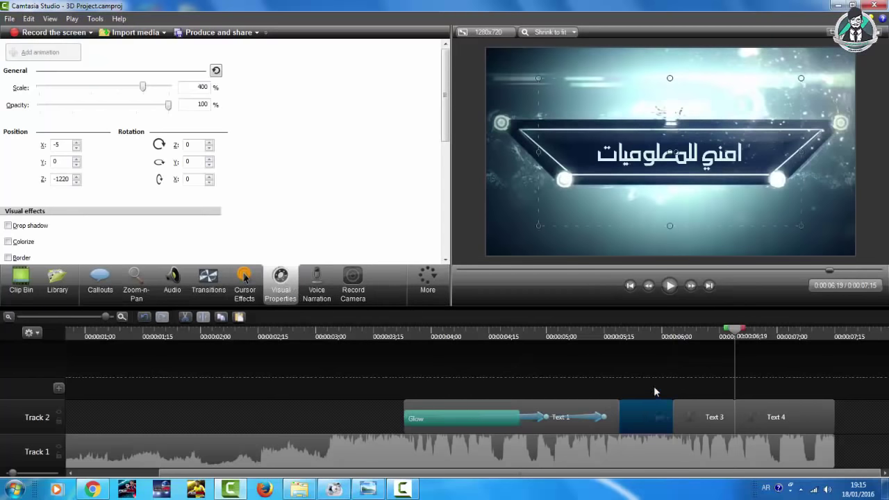
click(639, 332)
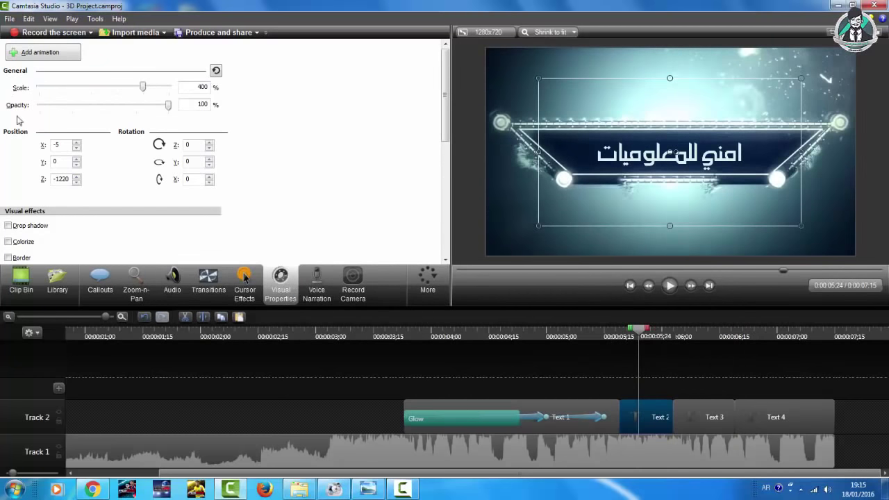
click(35, 57)
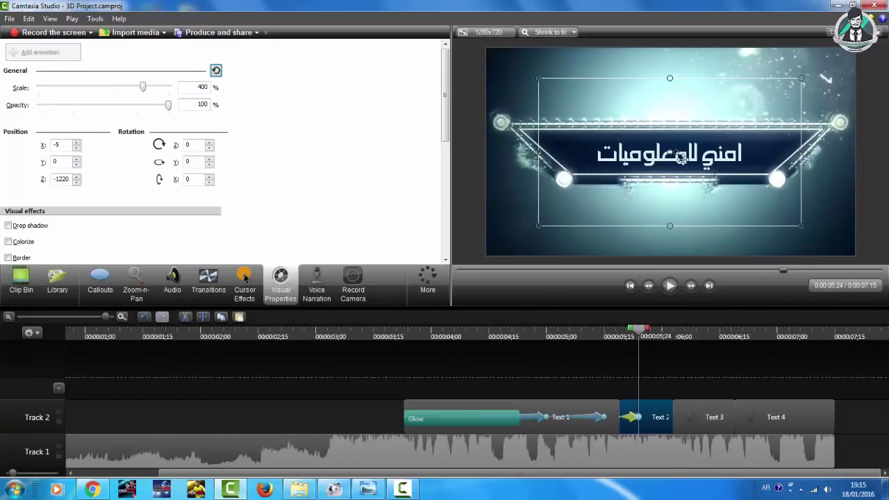
drag(669, 150, 679, 149)
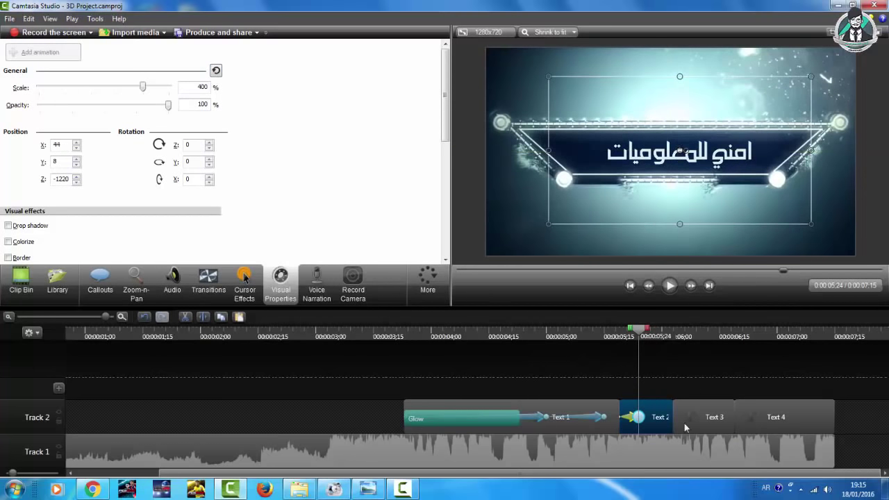
drag(639, 416, 668, 416)
- Add an animation to Text 3 at 0:00:06;08, shift its title to about X 0, Y -16, and lengthen the animation past the clip's middle
click(693, 420)
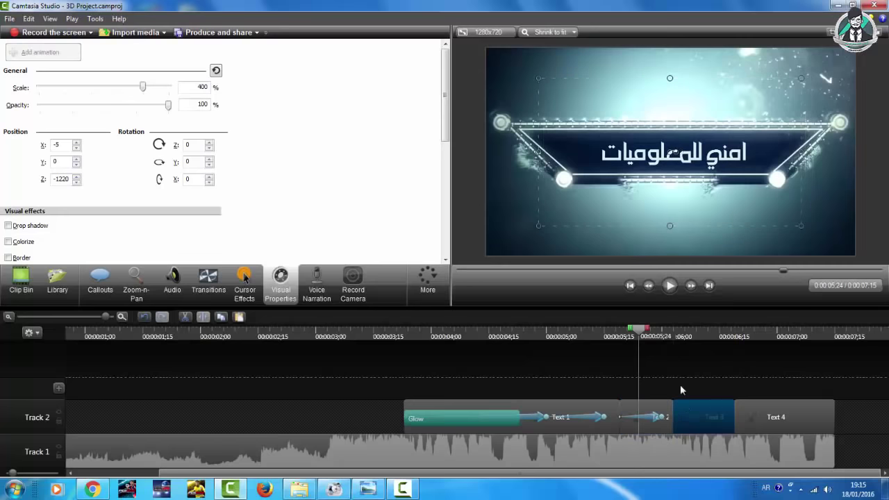
drag(644, 338, 697, 355)
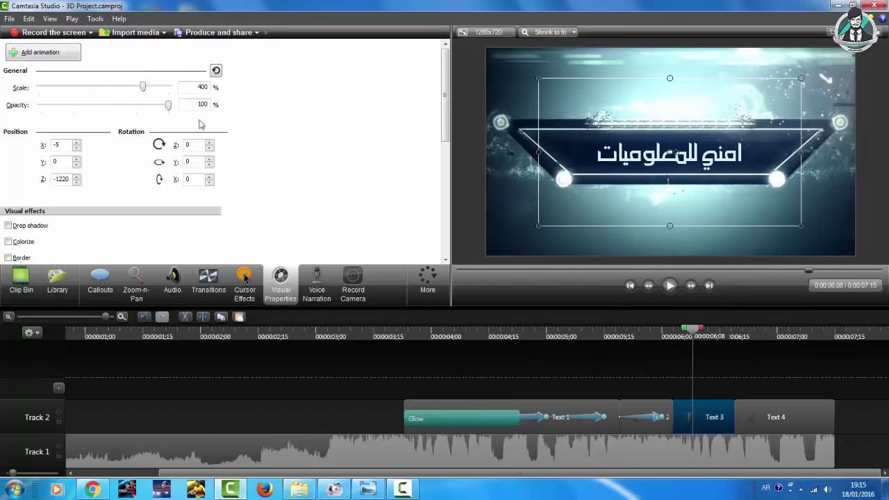
click(76, 58)
drag(672, 154, 672, 158)
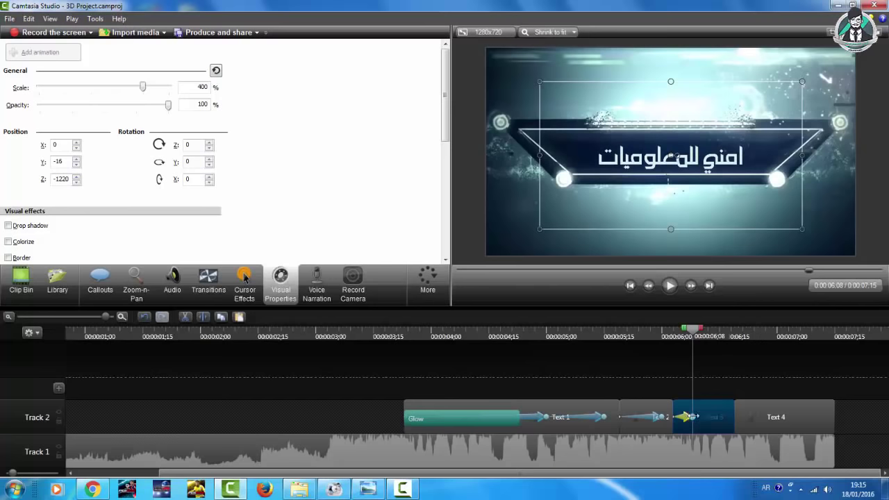
drag(692, 416, 709, 417)
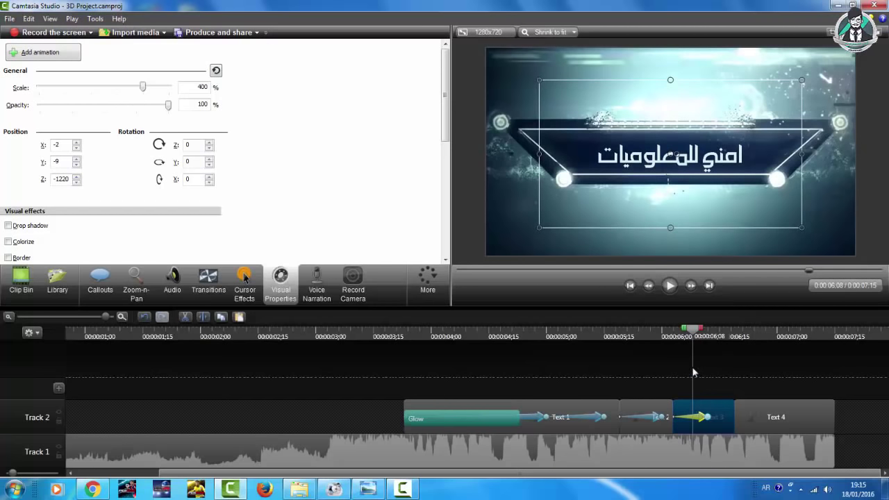
- Add an animation to Text 4 at 0:00:06;19, move its title to about X -14, Y 24, and extend the animation to about mid-clip
click(754, 415)
click(64, 51)
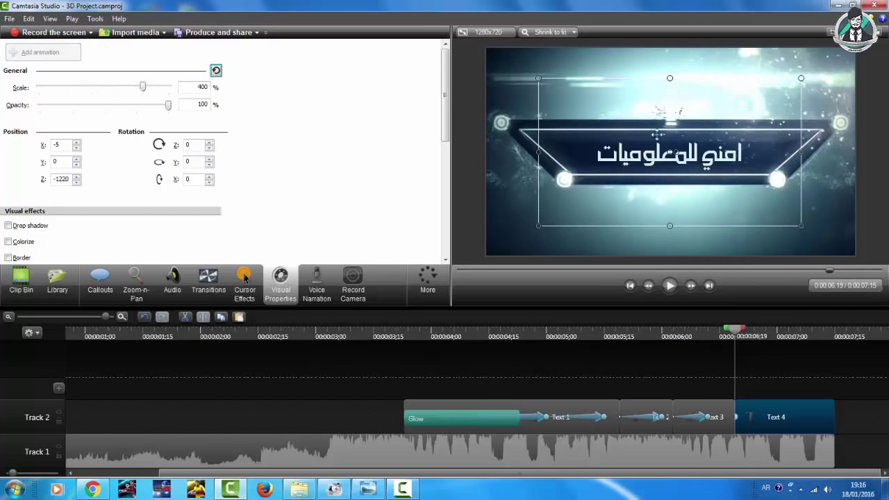
drag(667, 151, 664, 146)
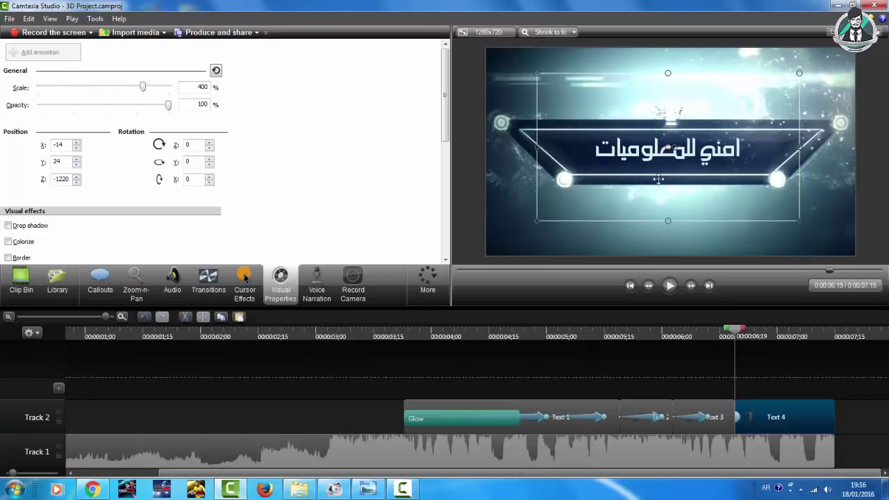
click(620, 332)
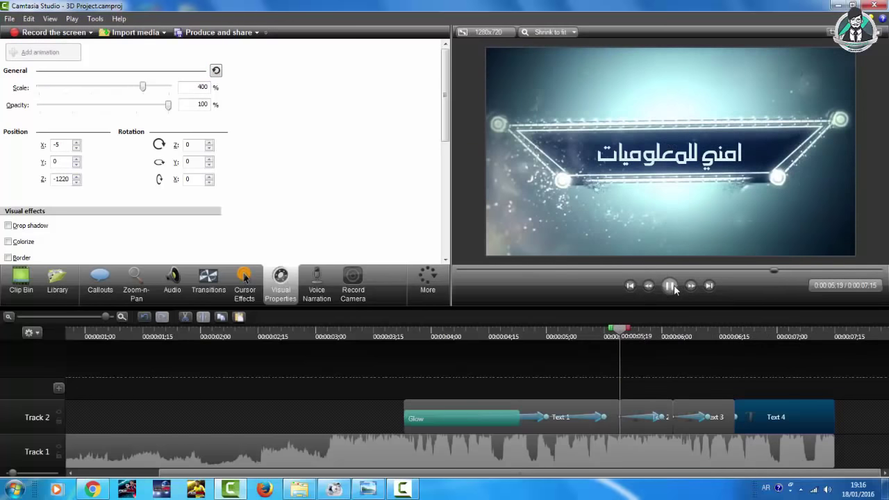
click(671, 286)
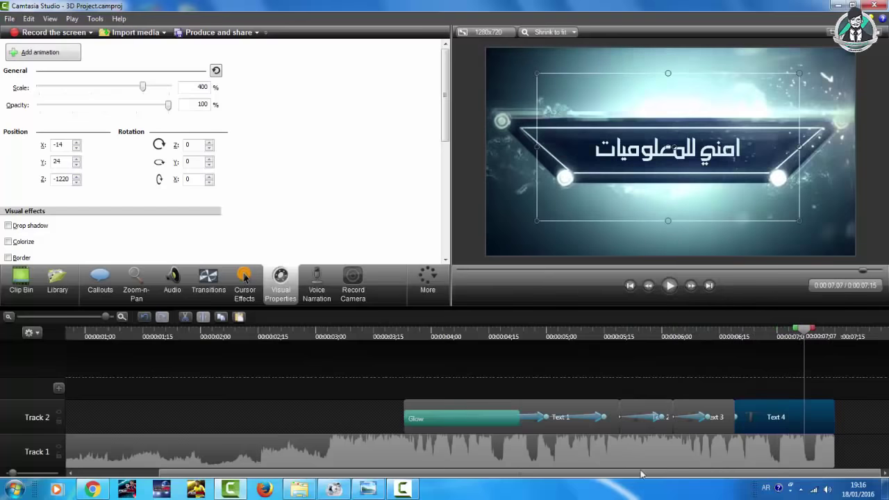
click(206, 290)
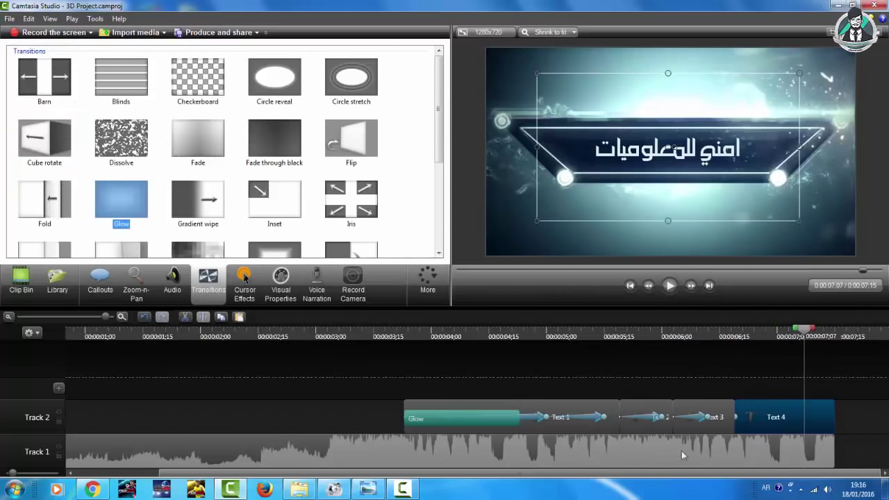
drag(734, 420, 743, 418)
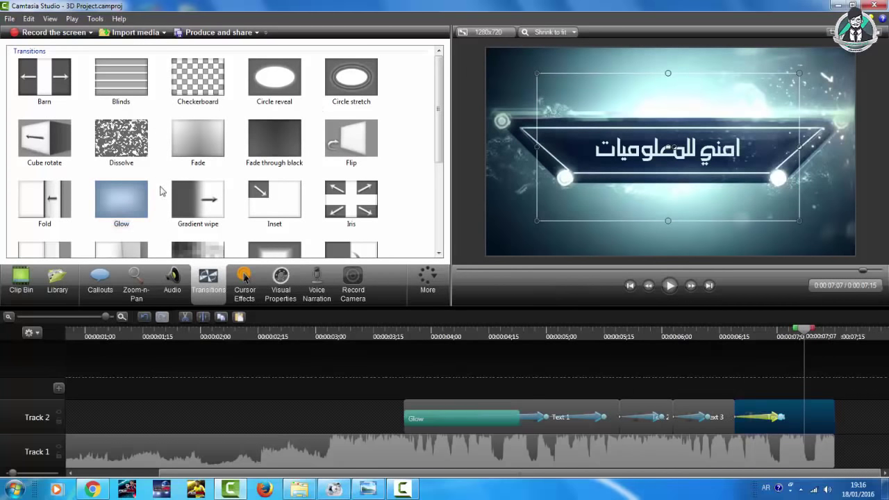
- Add a Glow transition between Text 1 and Text 2 on Track 2 and play it back from 0:00:05;15
drag(138, 190, 617, 419)
click(604, 336)
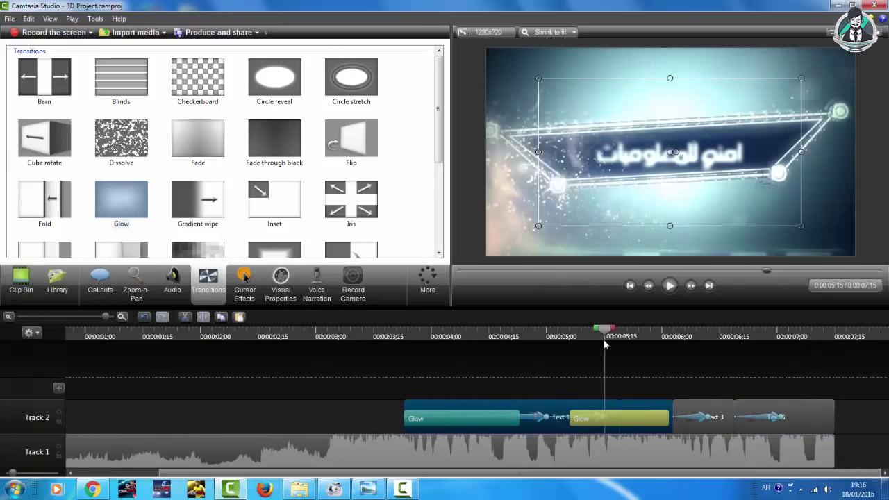
click(669, 285)
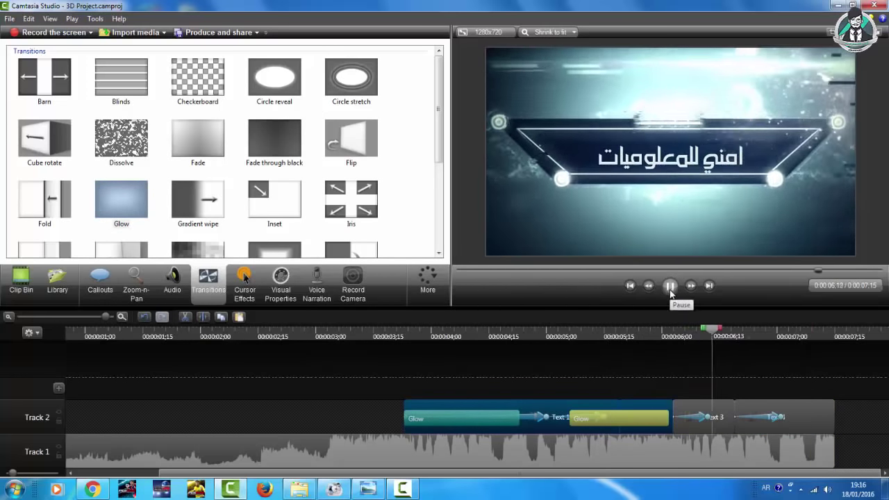
click(670, 289)
- Add a Glow transition between Text 3 and Text 4 on Track 2 and shorten it
drag(121, 202, 607, 347)
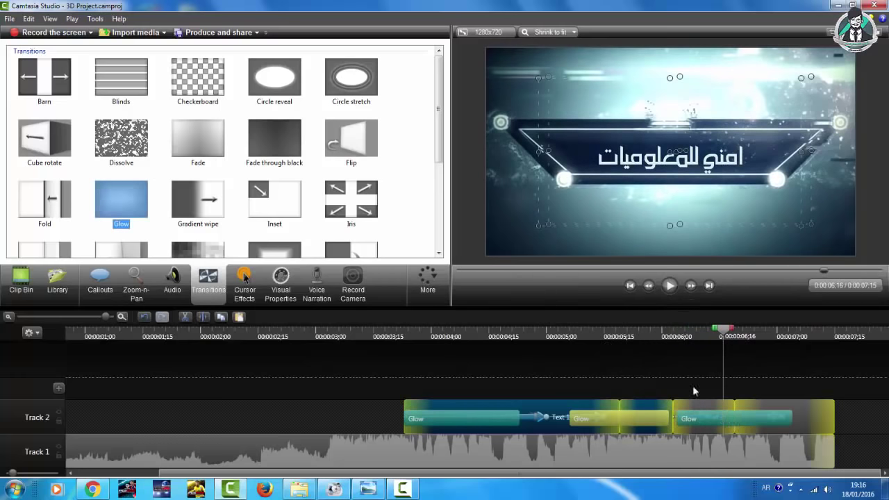
drag(693, 391, 695, 388)
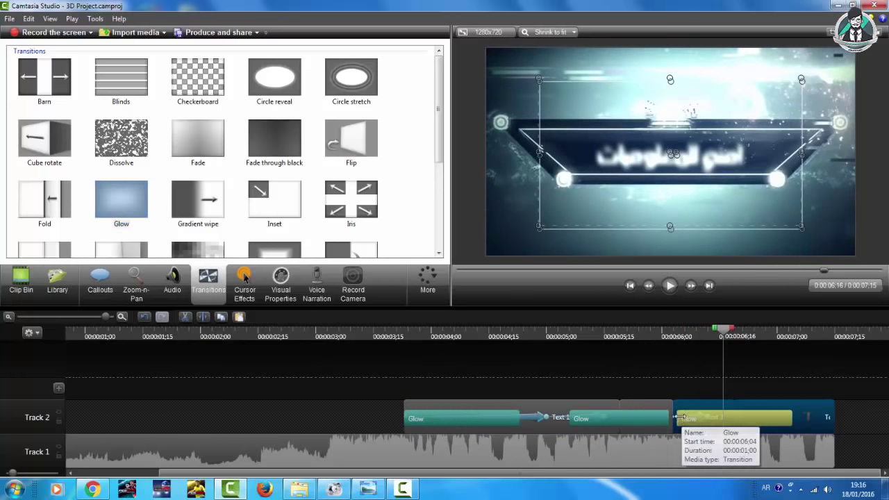
drag(684, 418, 702, 417)
- Play back the title's later transitions, and replay the whole title sequence from the start of Text 1
click(646, 350)
click(601, 333)
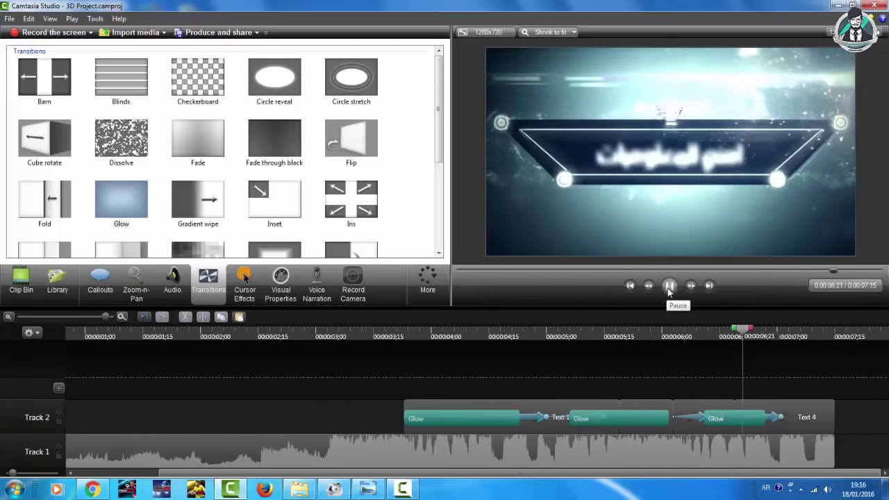
click(668, 290)
click(669, 291)
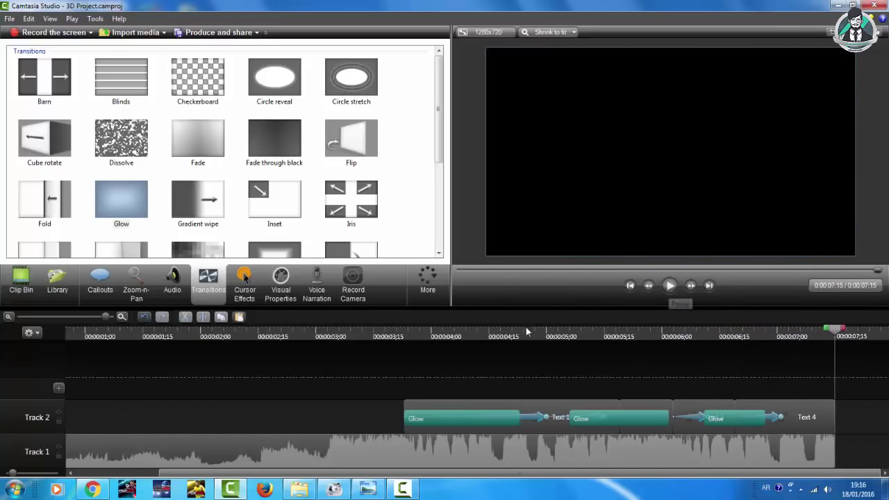
click(406, 334)
click(671, 290)
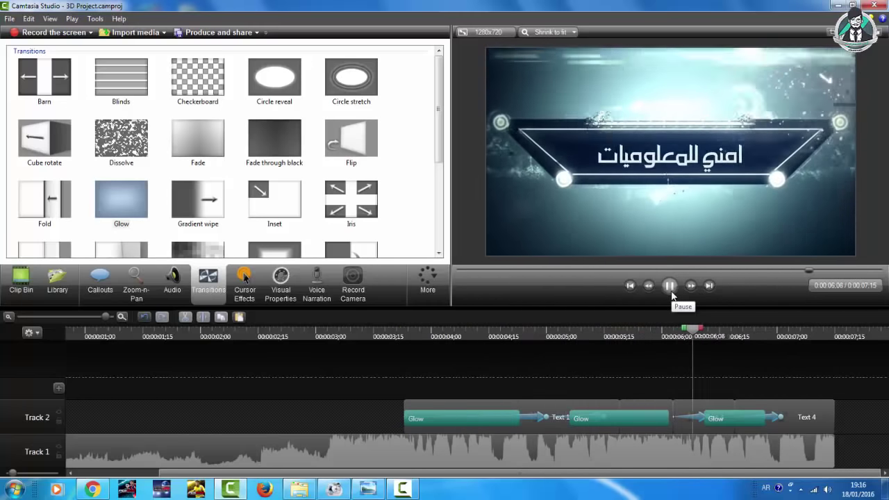
- Place the png.png logo image on a new track above the title clips
click(21, 282)
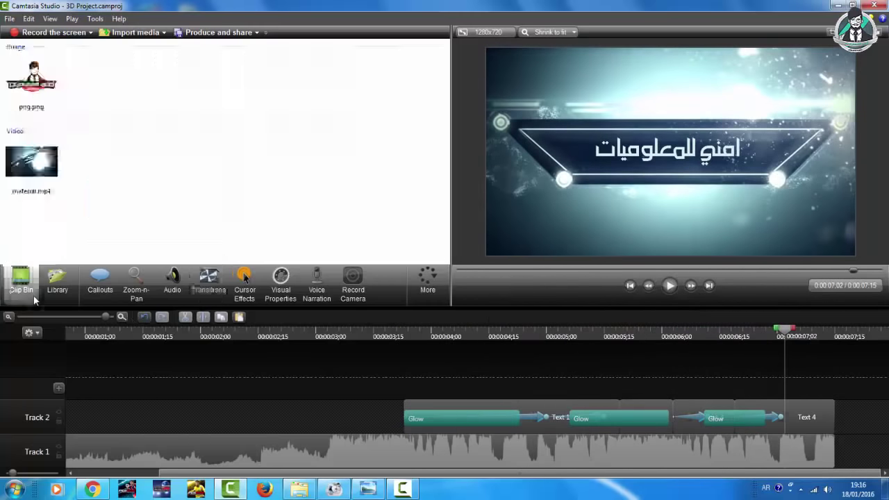
click(34, 95)
drag(431, 394, 422, 398)
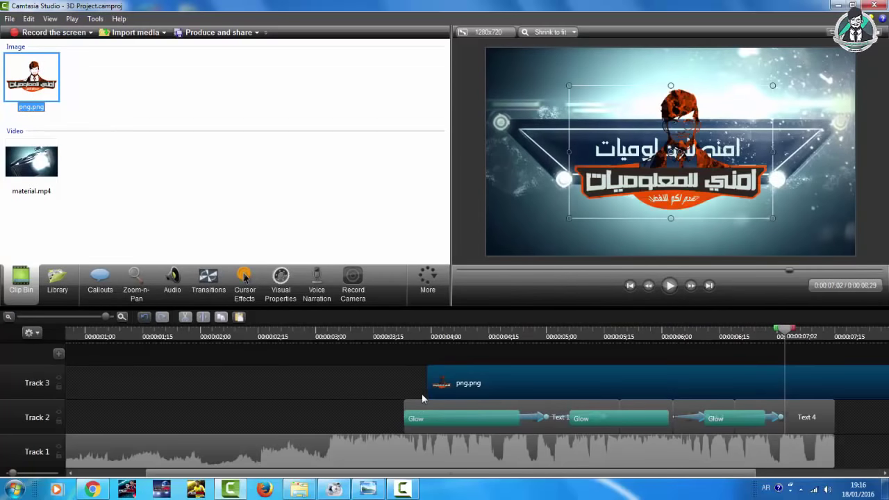
- Undo the logo placement, Glow transitions, animations and splits back to a single Text 1 clip, including the title's font change
click(144, 317)
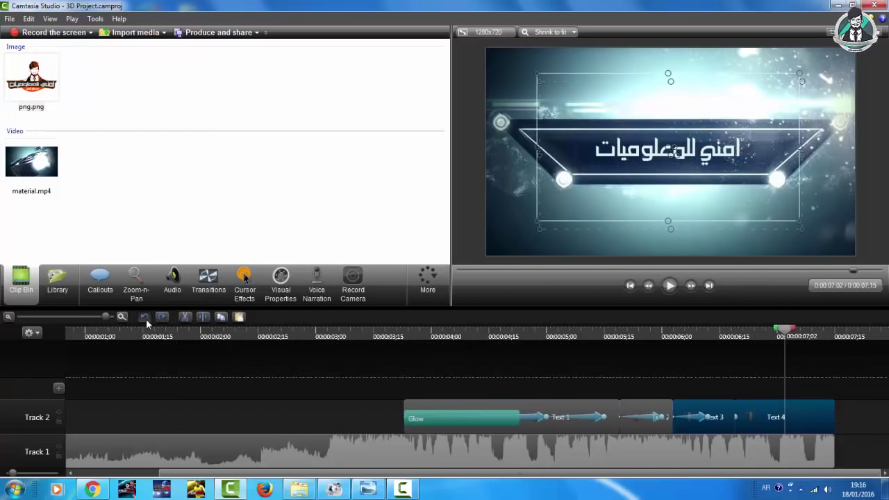
click(144, 317)
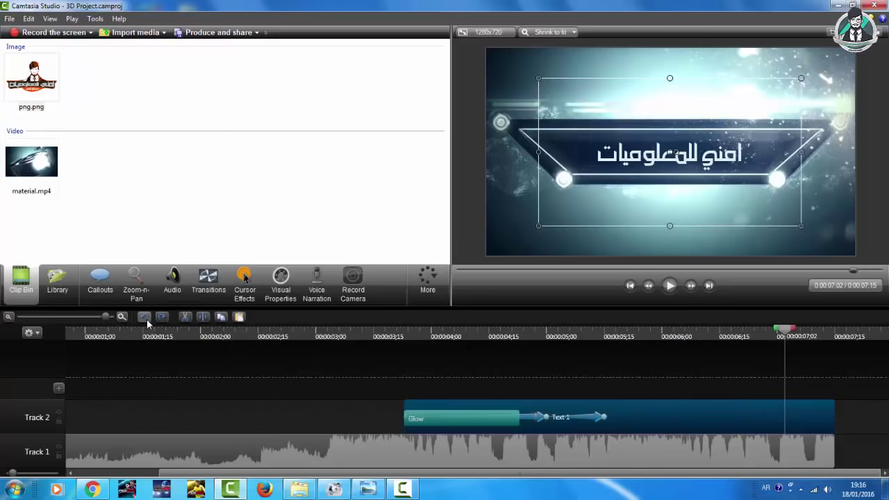
click(145, 317)
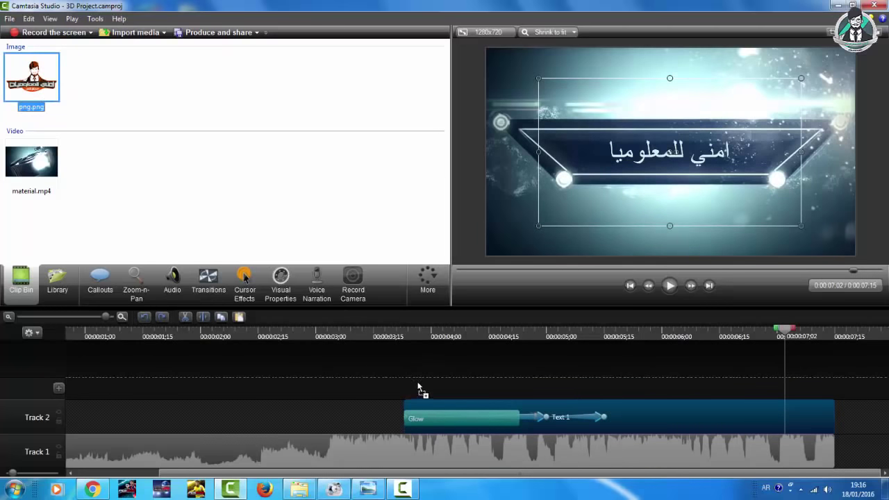
- Place png.png on a new Track 3 aligned with the title's start, and cut off its part beyond 0:00:07;15
drag(419, 388, 420, 389)
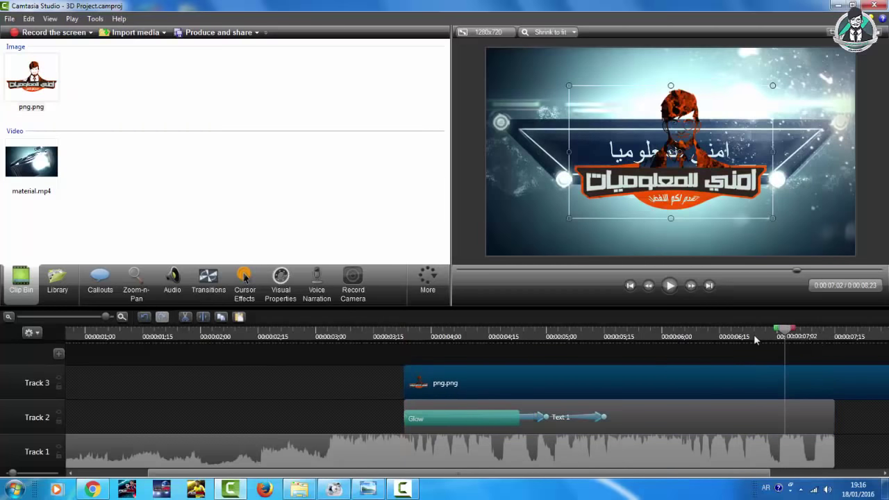
drag(785, 330, 836, 337)
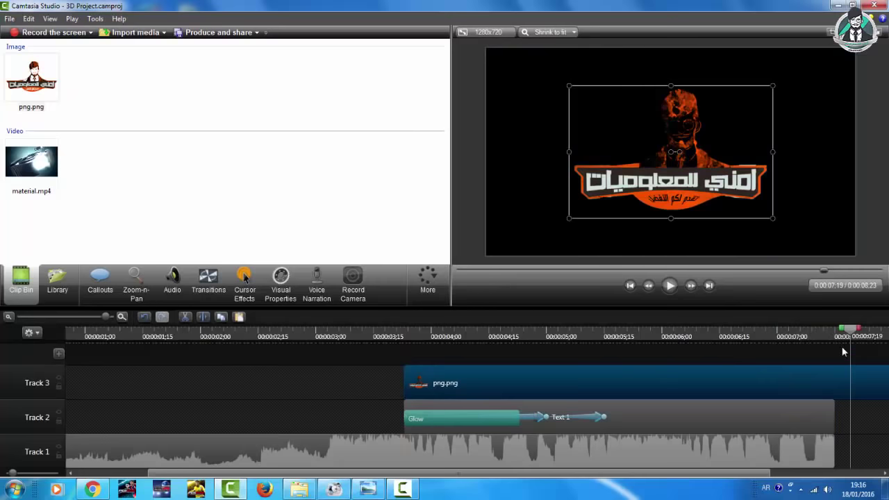
click(203, 316)
click(844, 393)
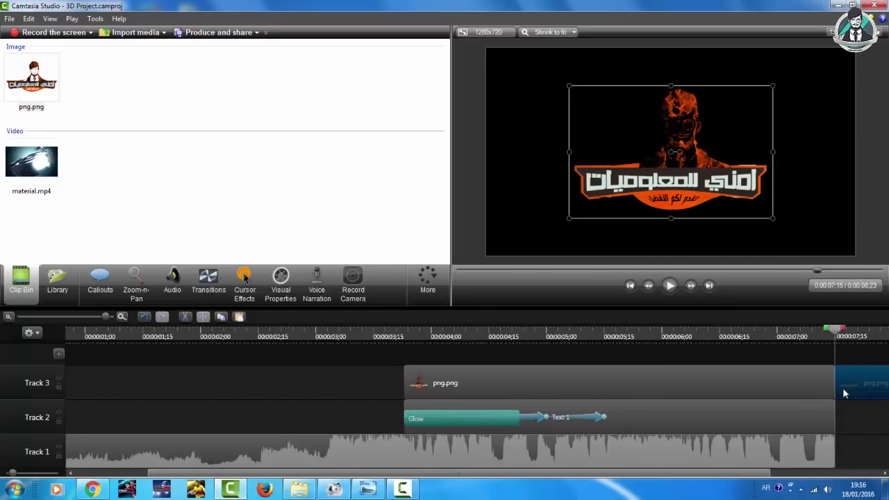
key(Delete)
- Squash the png.png logo vertically at 0:00:07;03 so that it fits inside the intro's blue banner
click(790, 338)
click(804, 383)
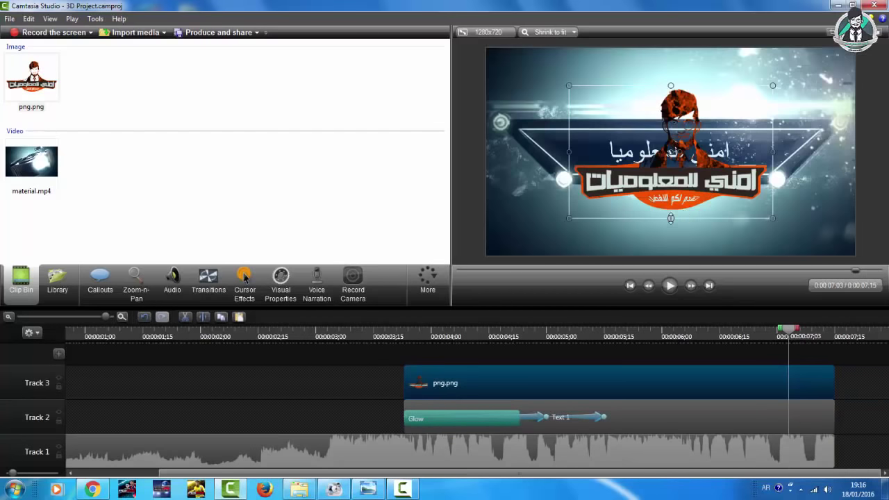
drag(671, 218, 679, 172)
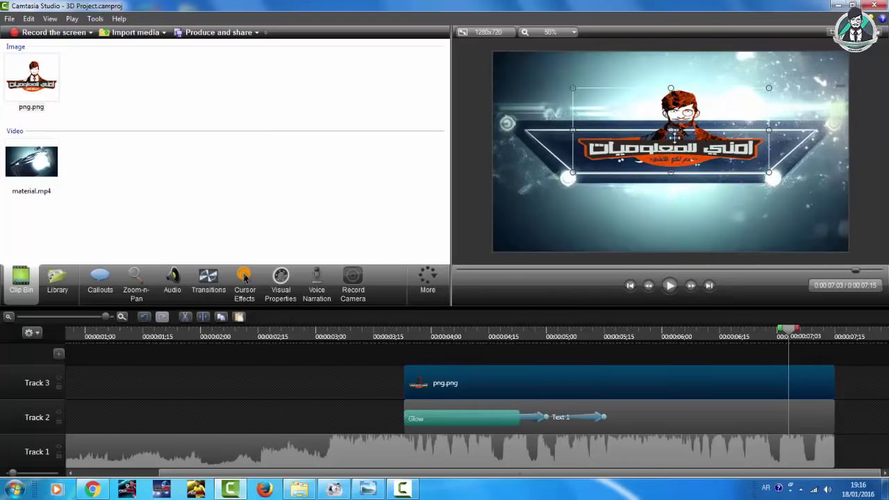
click(672, 85)
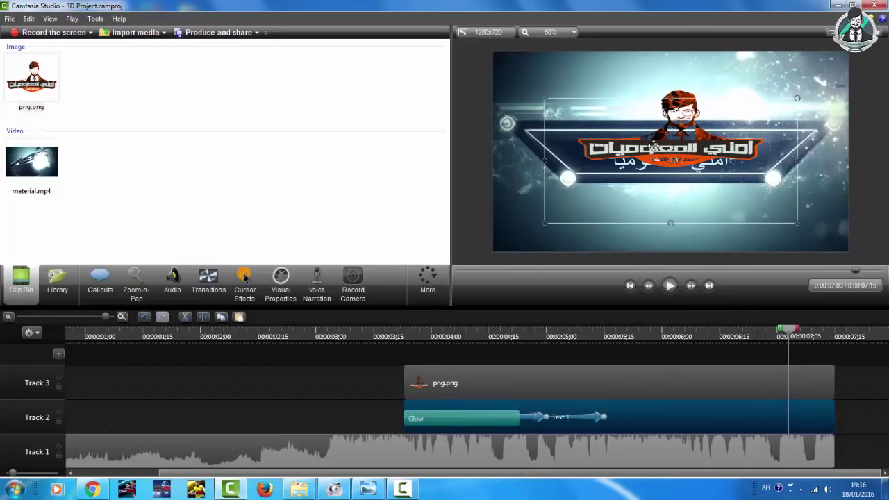
click(669, 373)
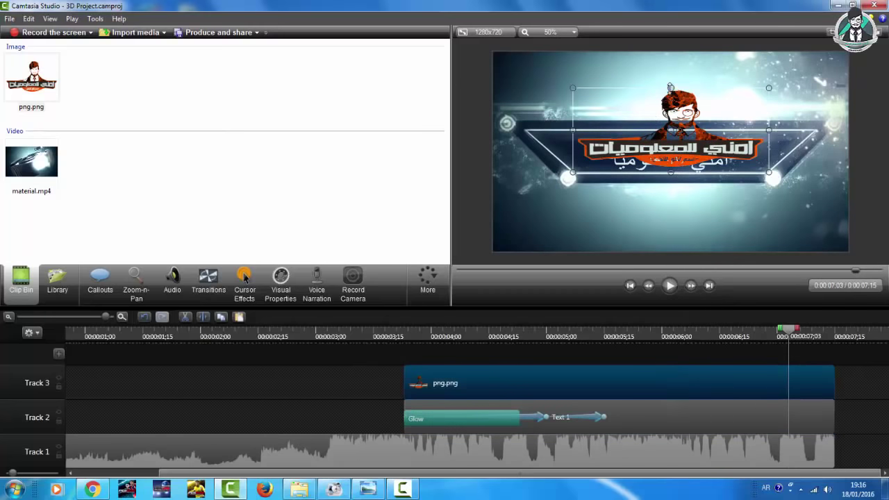
drag(670, 88, 670, 135)
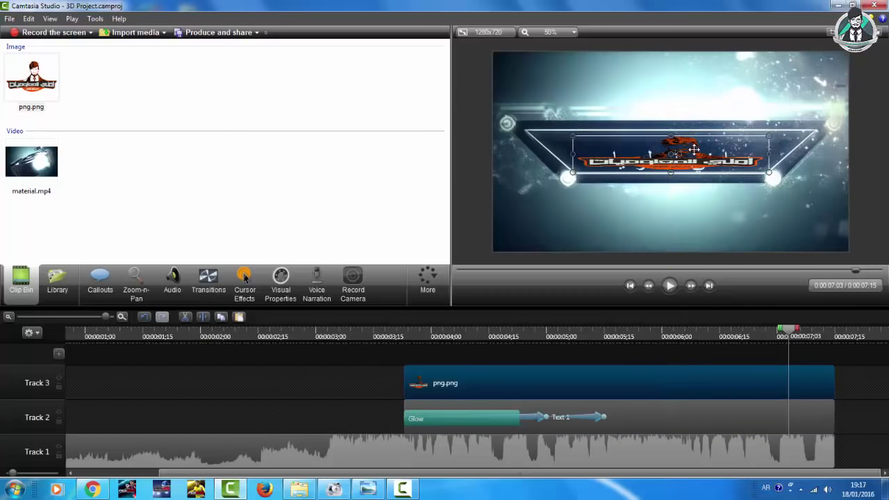
- Copy the first animation of Text 1 onto png.png on Track 3 and move it to the start of the clip
click(537, 419)
right_click(539, 418)
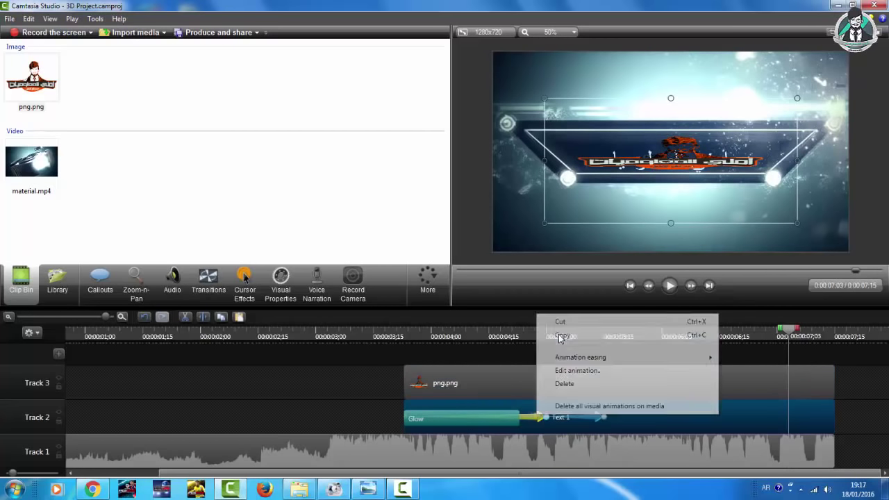
click(532, 379)
right_click(532, 382)
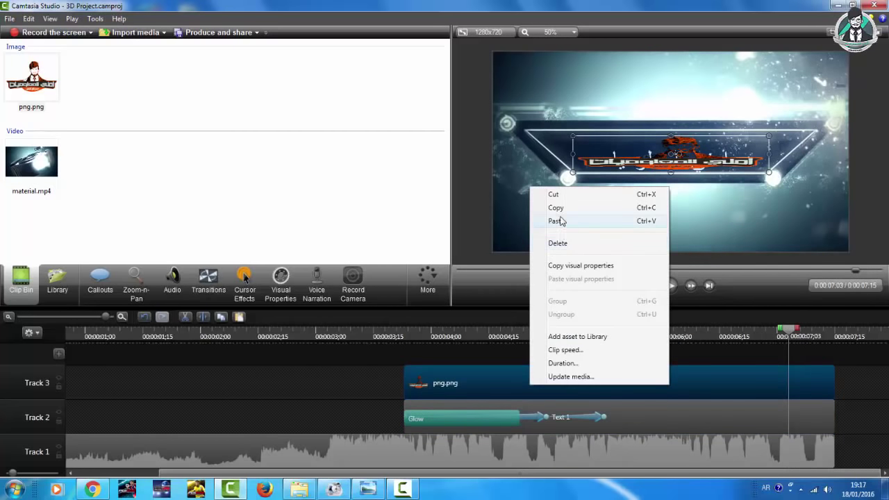
click(565, 223)
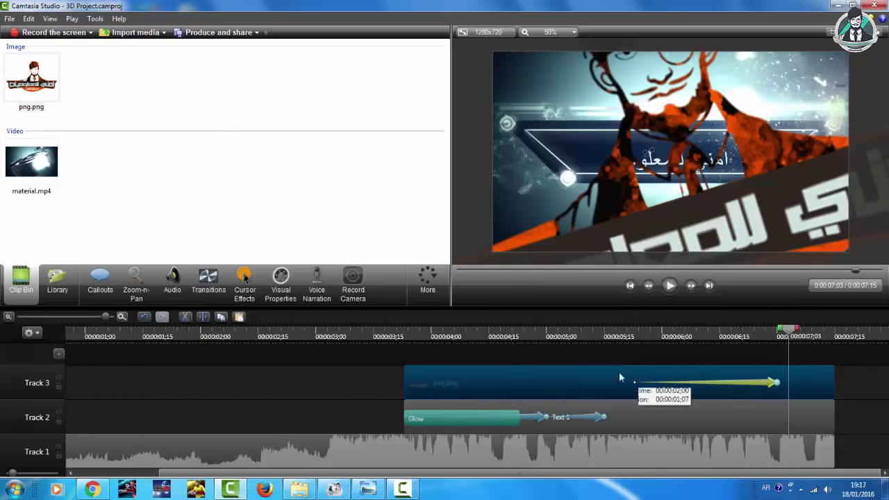
- Copy the second animation of Text 1 onto png.png, placing it directly after the first and ending roughly in line with the original
click(595, 417)
right_click(595, 417)
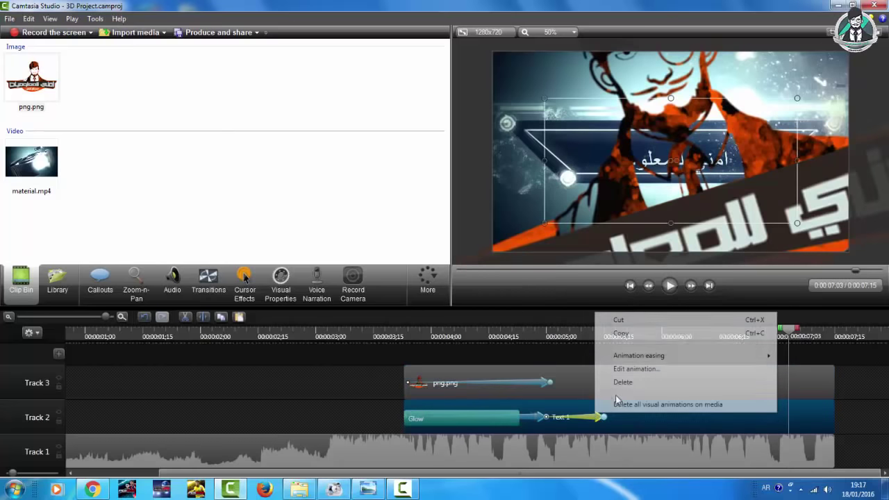
click(634, 334)
click(673, 387)
right_click(672, 383)
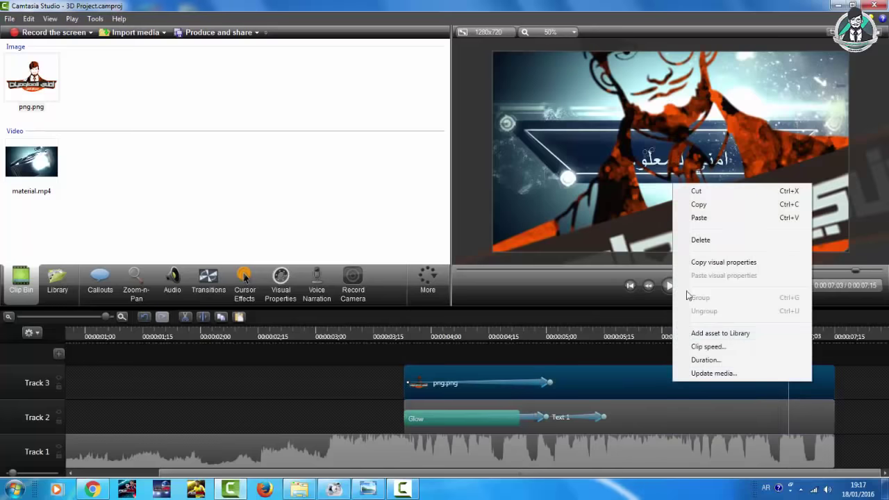
click(700, 220)
drag(778, 382, 601, 384)
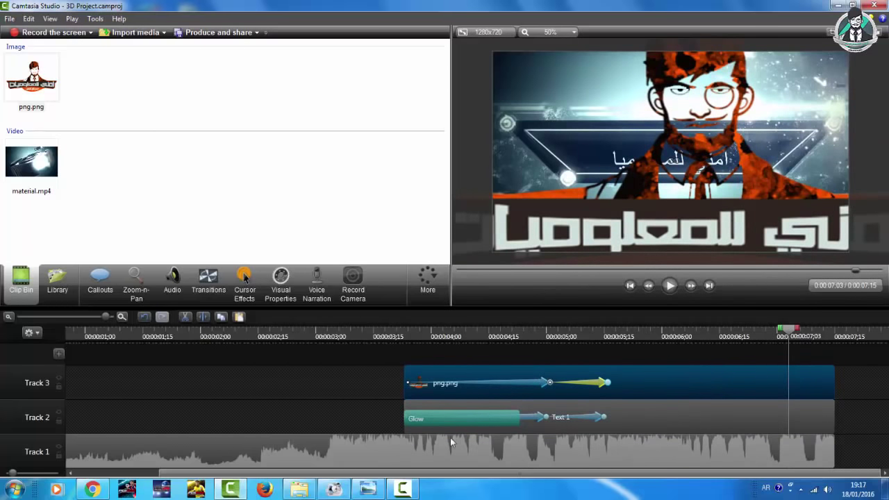
- Add a Glow transition to the start of png.png on Track 3 and delete the title clip from Track 2
click(469, 418)
click(209, 287)
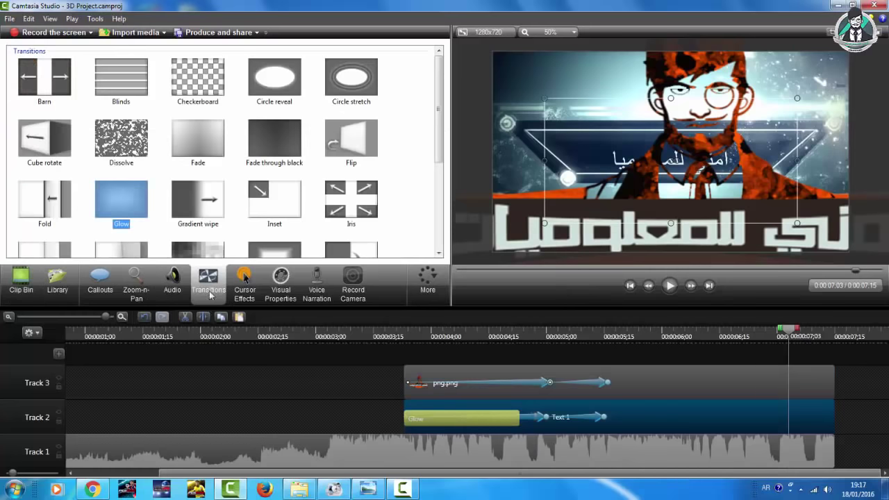
drag(135, 209, 451, 385)
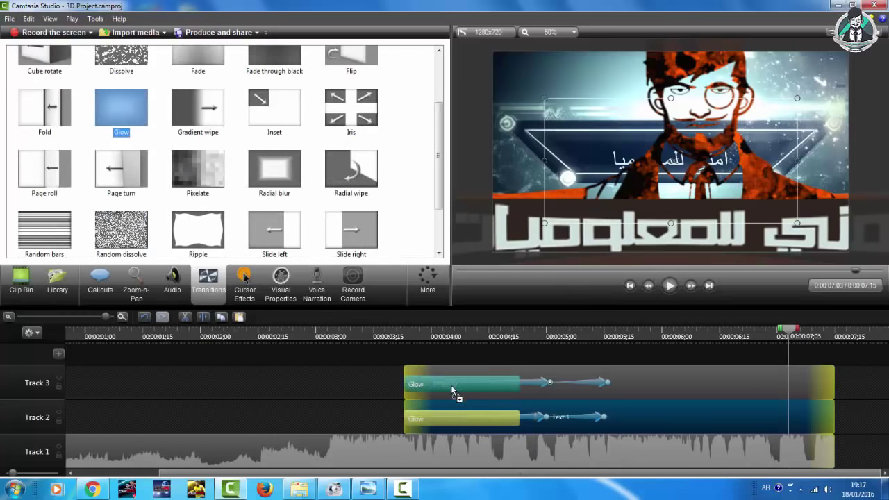
click(668, 424)
key(Delete)
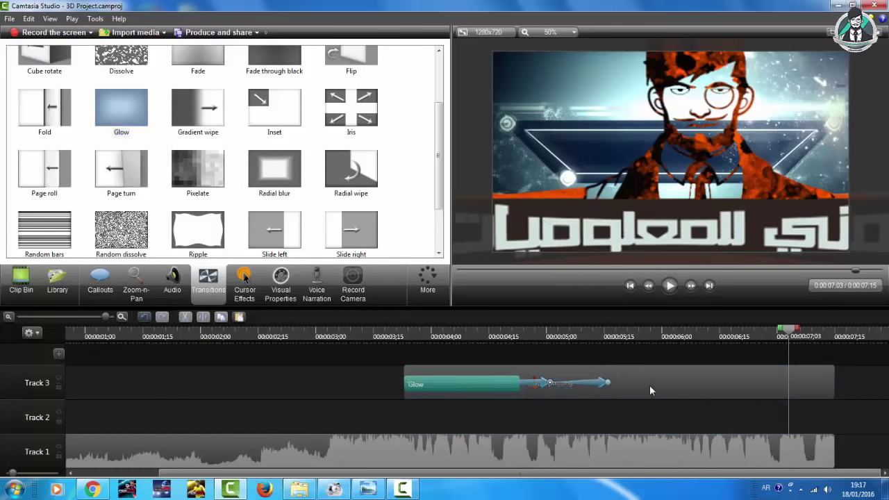
- Move the png.png clip from Track 3 to Track 2 and, at 0:00:07;04, squash and narrow the logo to fit inside the blue banner
drag(650, 385, 655, 415)
mouse_move(795, 336)
mouse_down()
mouse_move(812, 336)
mouse_move(792, 337)
mouse_up()
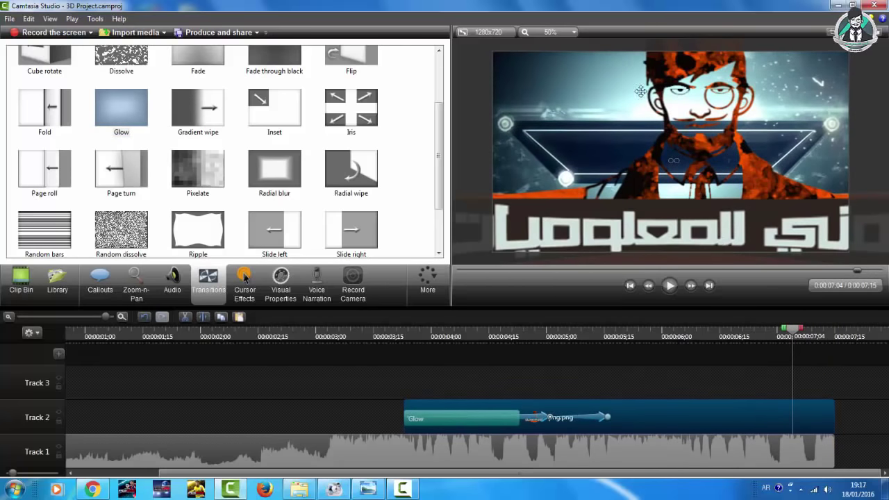
click(575, 32)
click(556, 125)
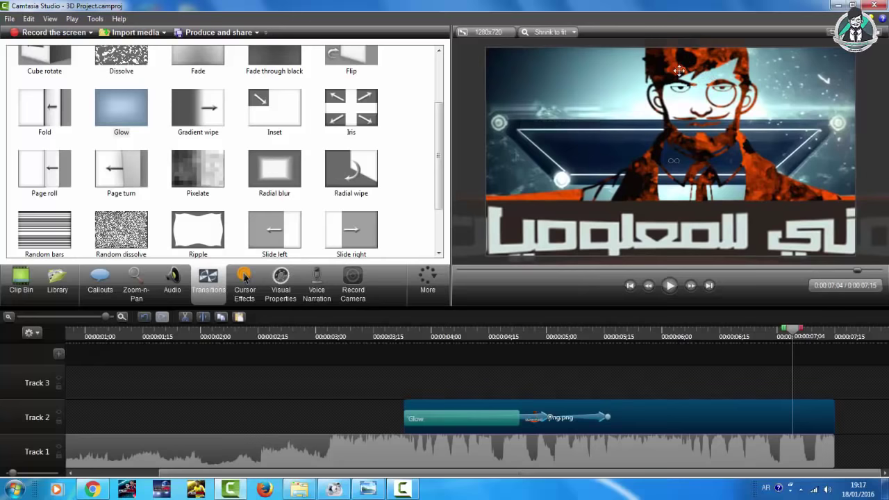
click(564, 32)
click(555, 45)
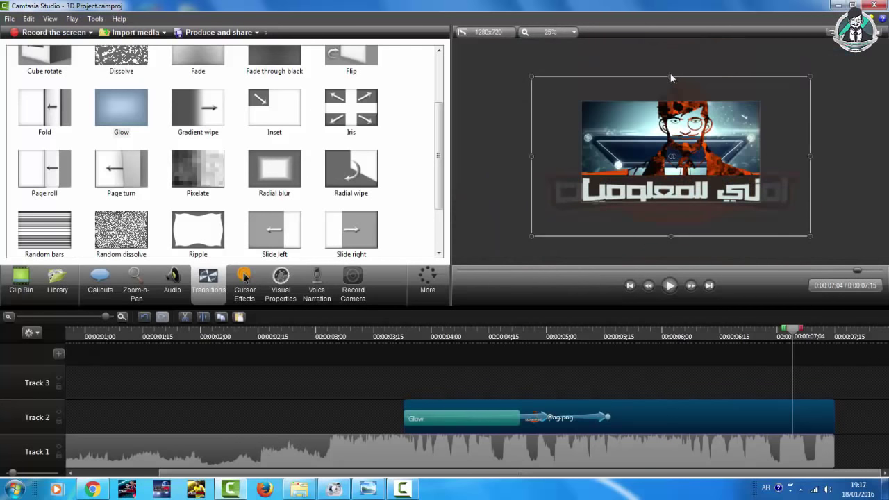
drag(671, 79, 683, 143)
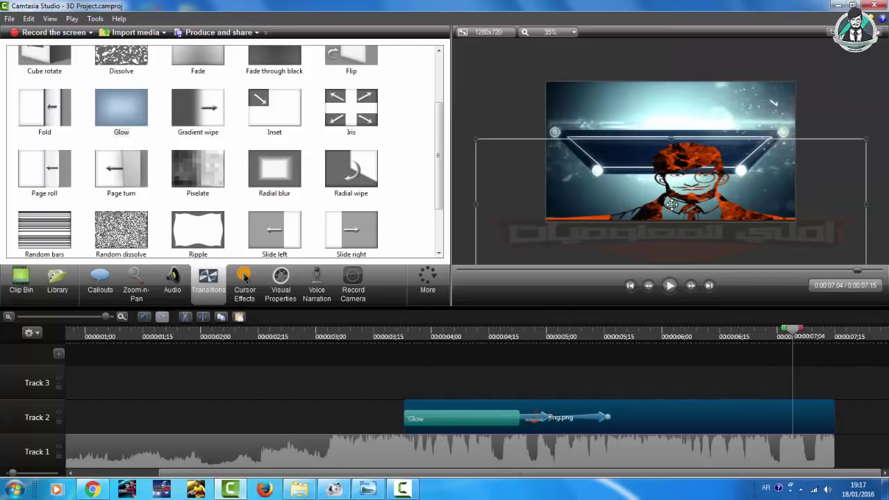
drag(672, 204, 668, 166)
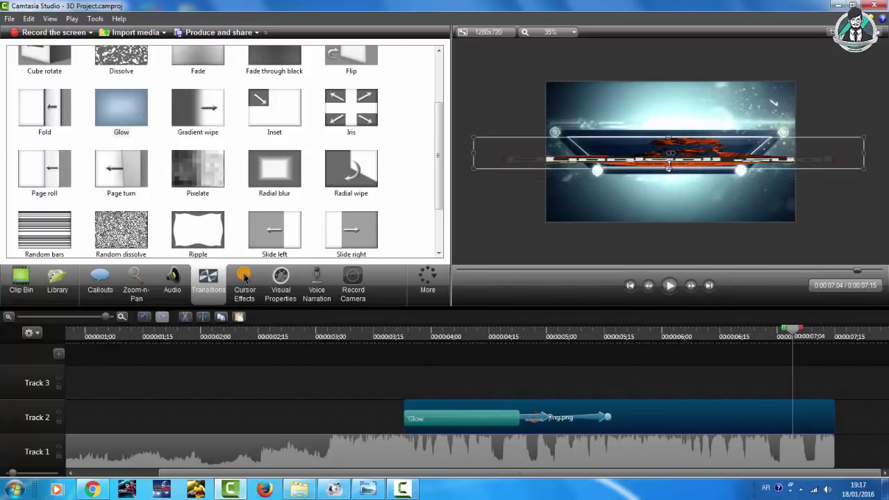
drag(473, 152, 597, 152)
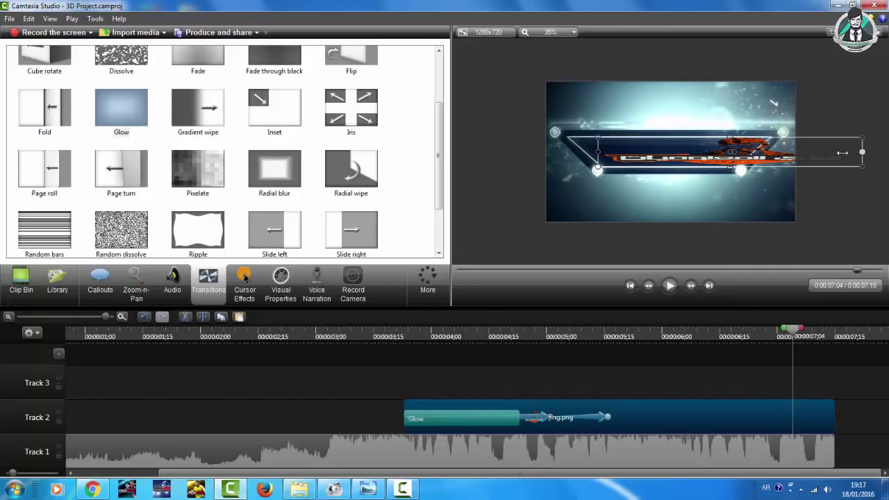
drag(842, 152, 742, 159)
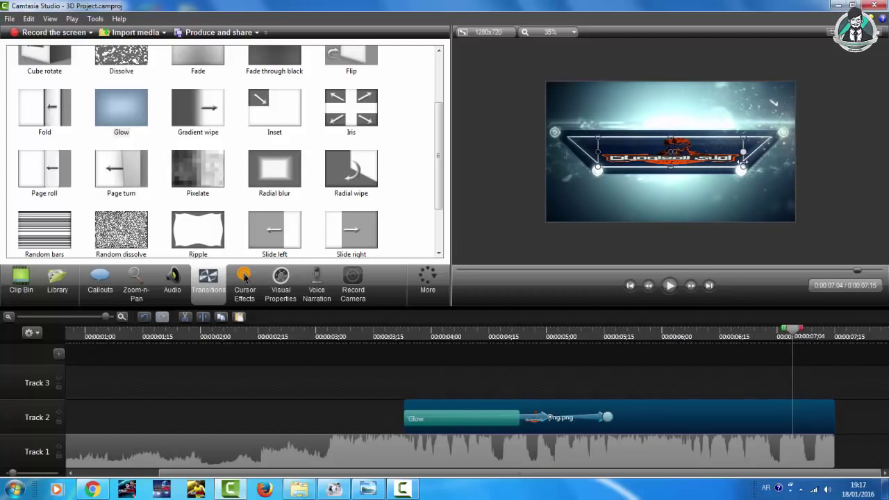
- Play back the png.png clip on Track 2 to check the resized logo's animation
click(535, 340)
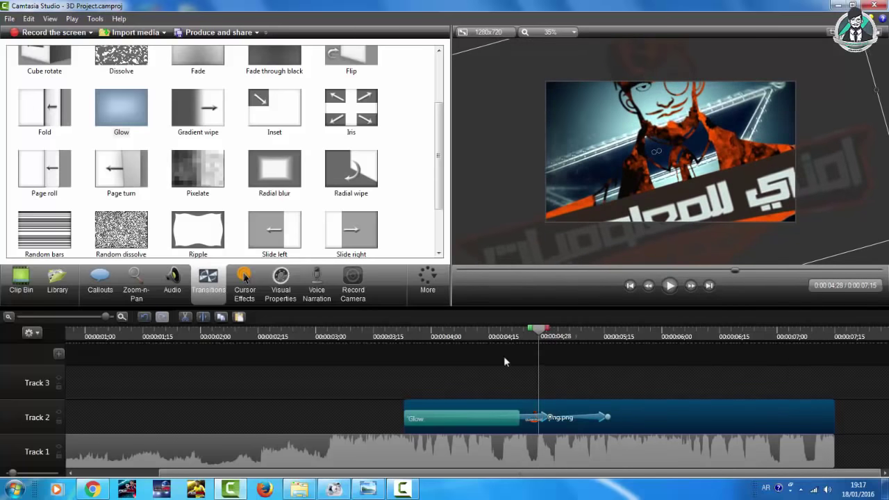
click(396, 393)
drag(397, 396, 404, 396)
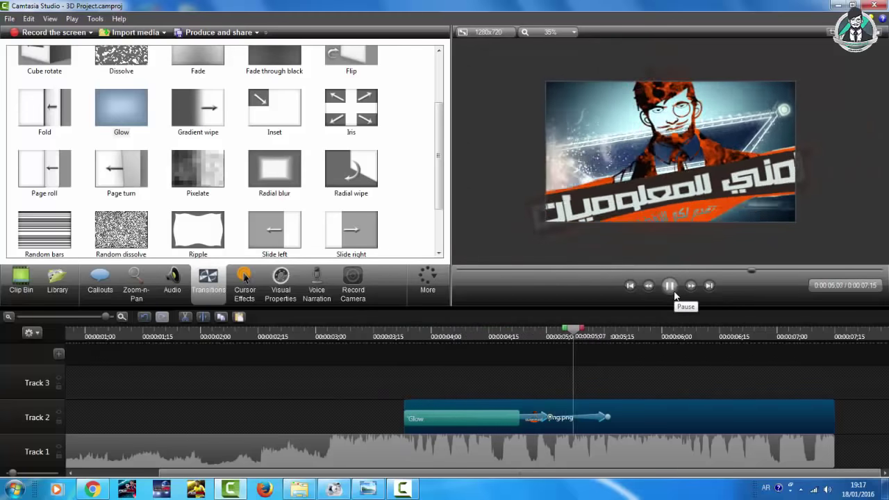
click(670, 285)
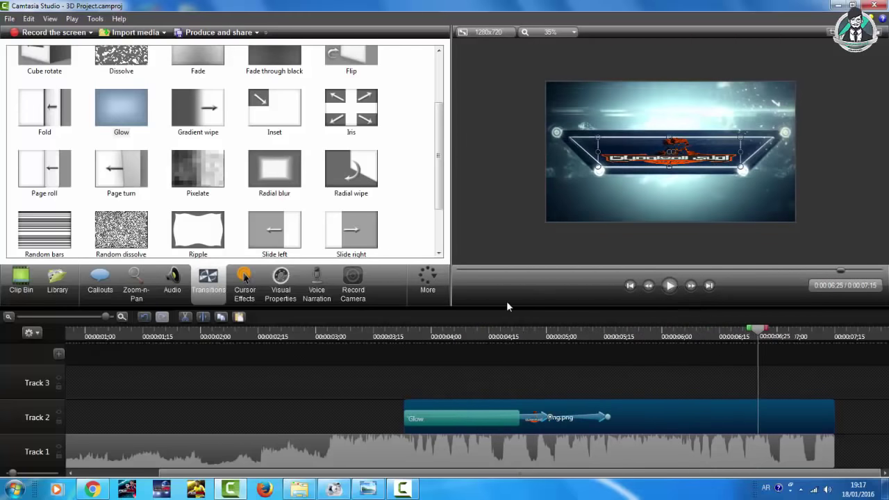
- Split png.png on Track 2 at 0:00:05;26, add a Glow transition between the two parts, and play the result
drag(508, 336, 650, 344)
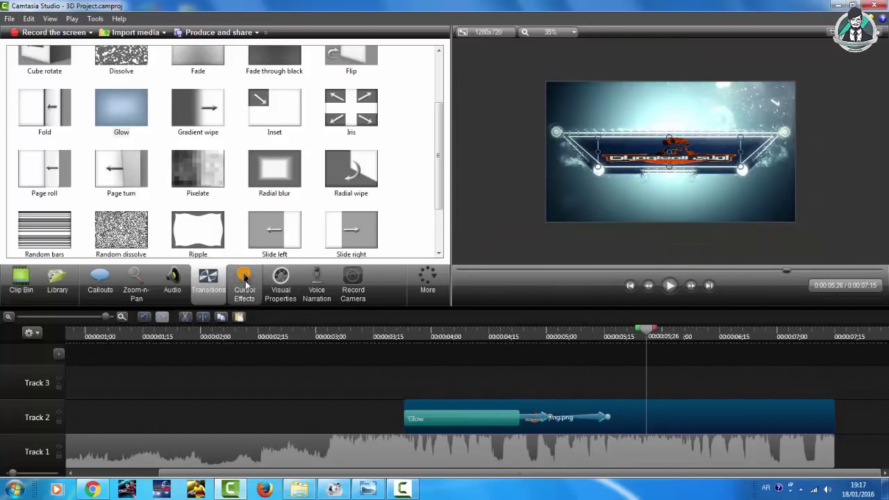
drag(121, 108, 645, 429)
click(603, 338)
click(669, 286)
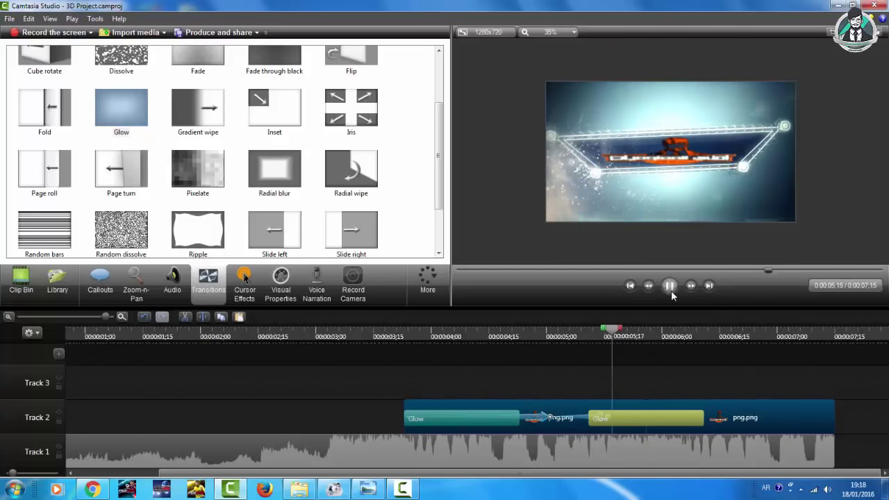
click(671, 295)
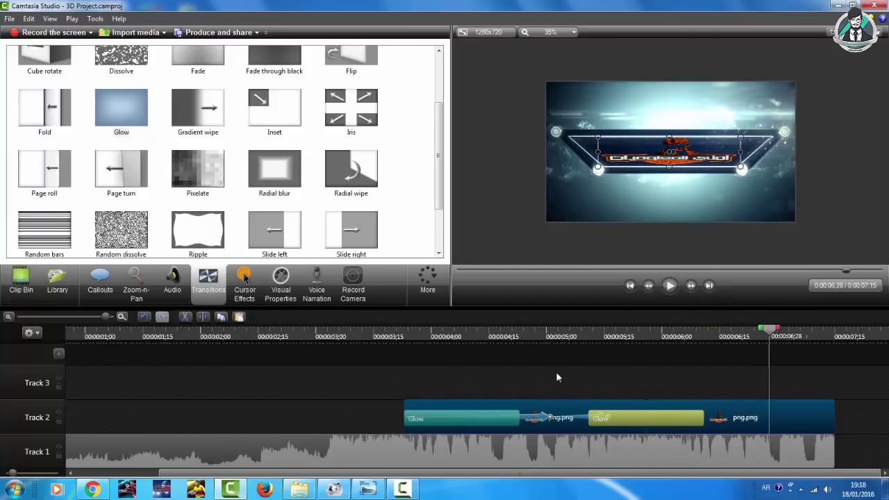
- Reduce the height of the tilted logo from its upper edge at 0:00:04;19
click(504, 337)
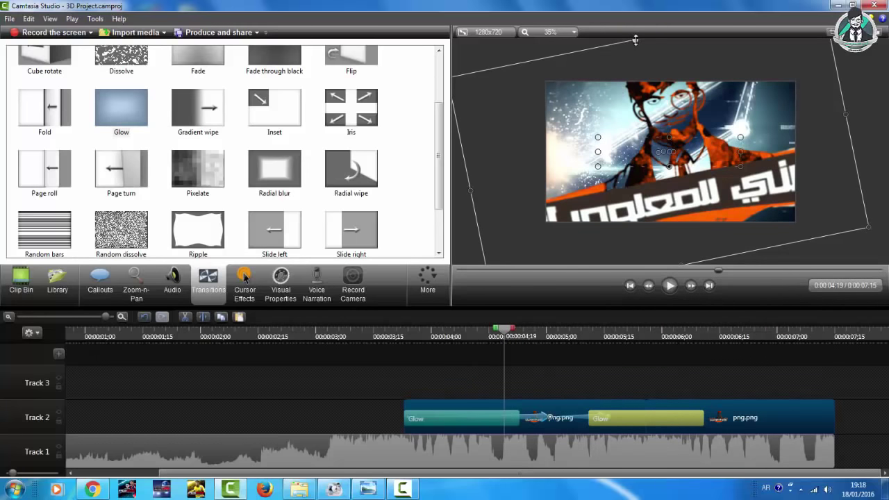
drag(634, 41, 647, 99)
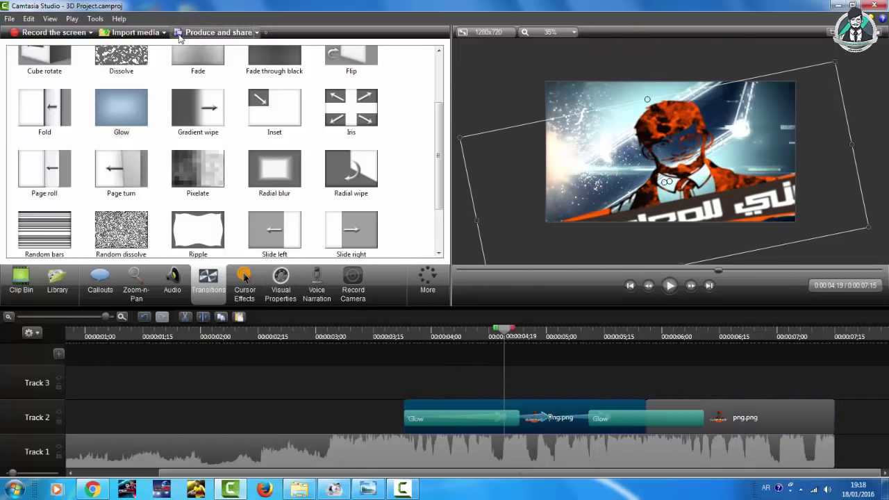
- Try the production settings with the MP4 with Smart Player (up to 1080p) preset as far as the save location, and cancel the production
click(213, 34)
click(507, 146)
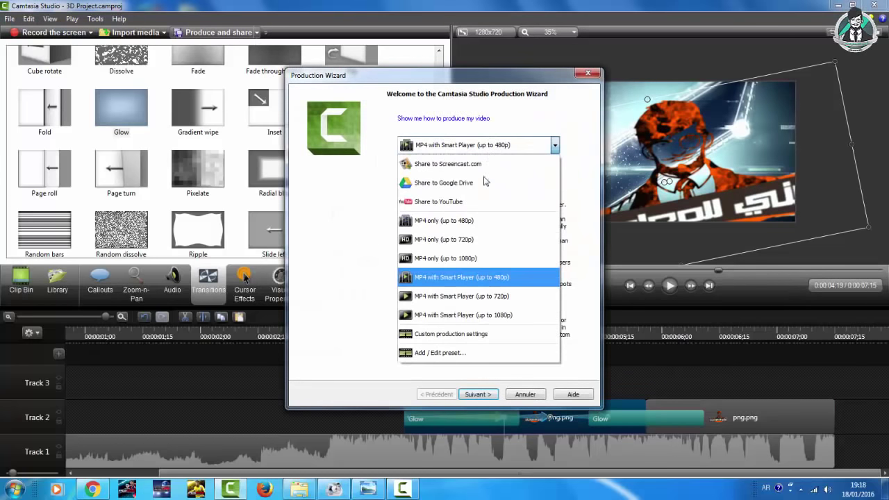
click(486, 297)
click(483, 151)
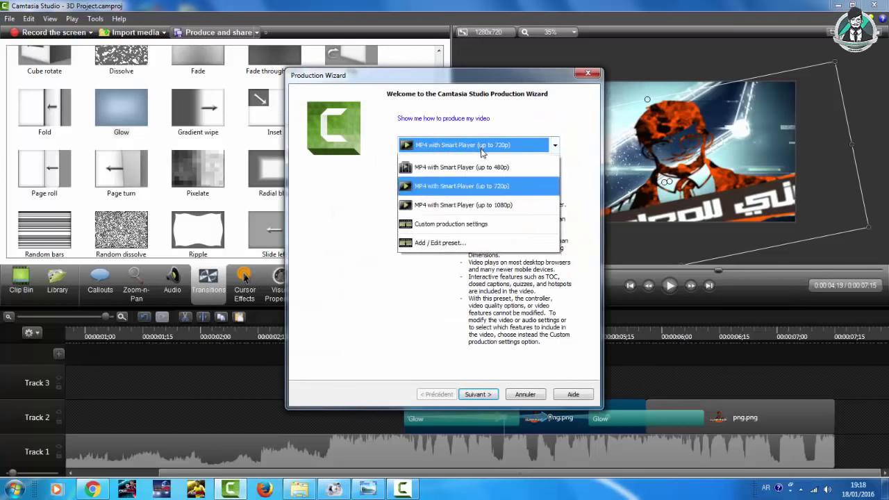
click(496, 314)
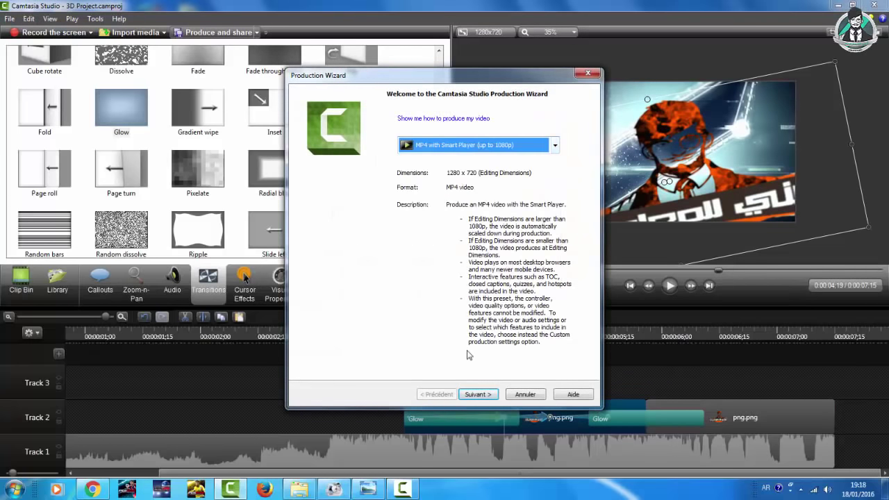
click(476, 394)
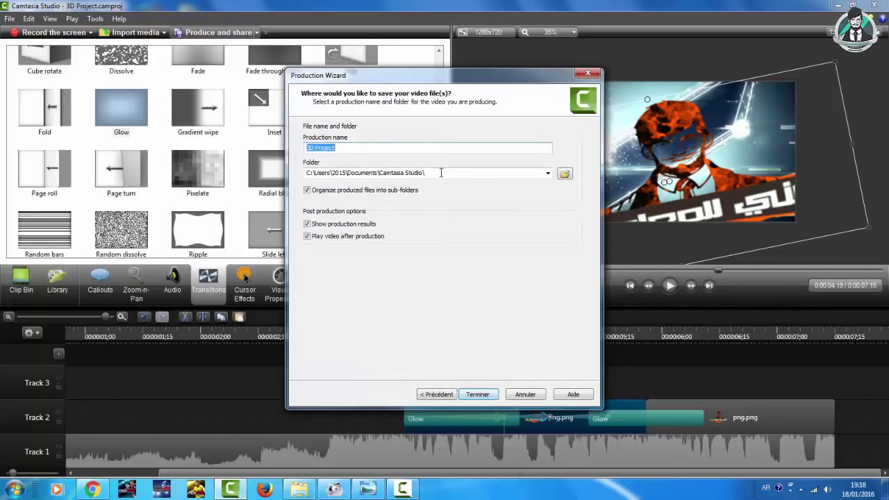
click(588, 73)
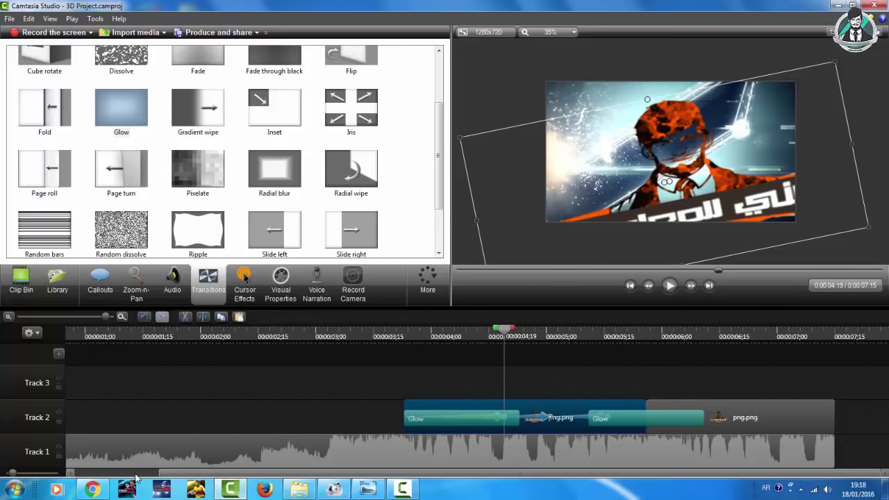
- Switch to Chrome to show the YouTube channel's videos page
click(92, 490)
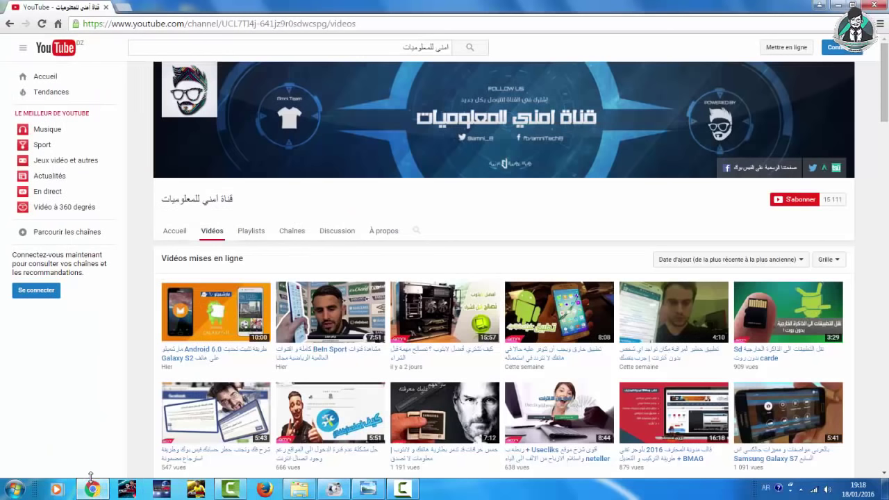